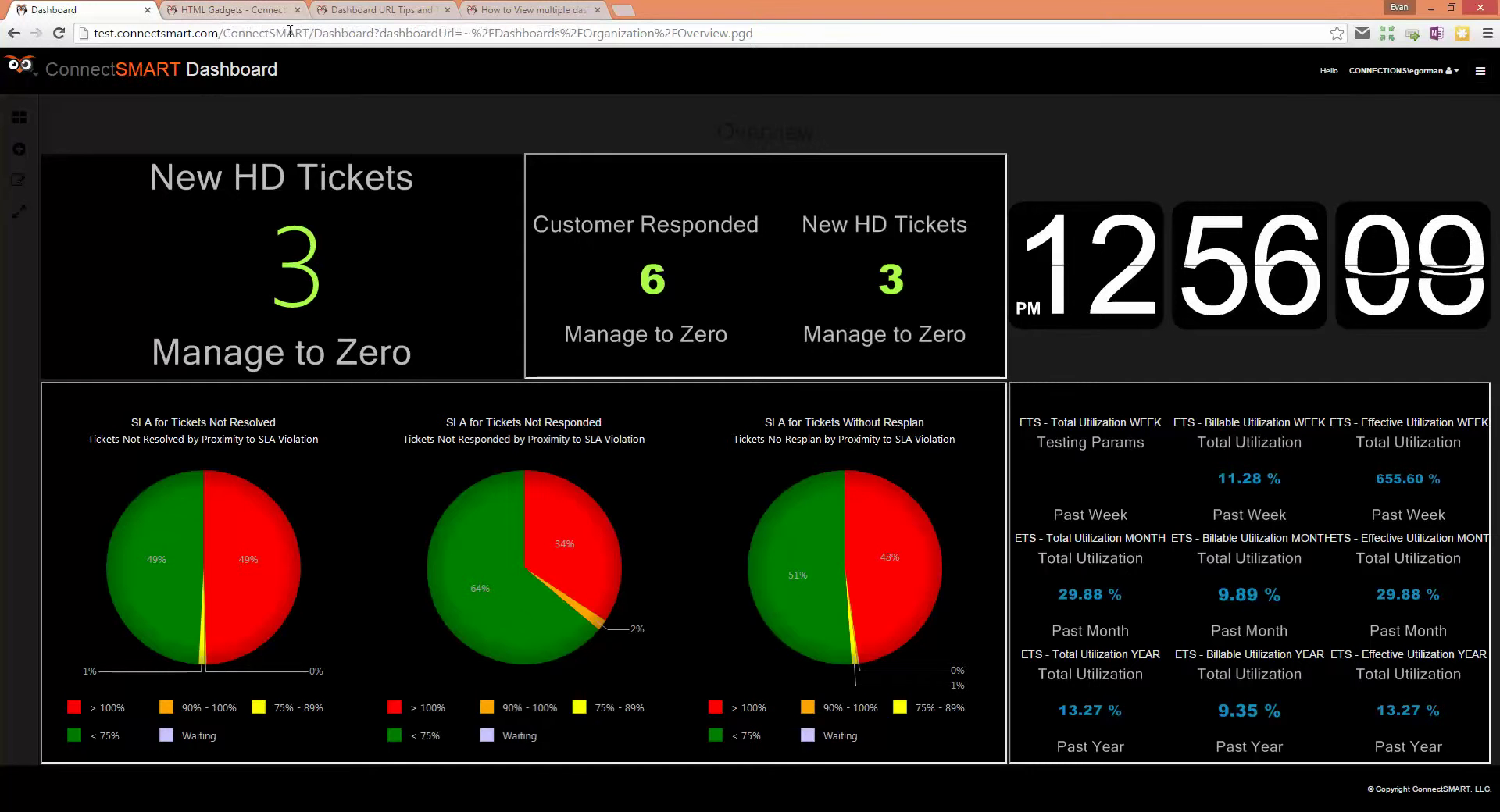
Check the HTML Gadgets documentation, then start a new empty dashboard, 'Dashboard 1'.
{"action": "left_click", "coordinate": [226, 15]}
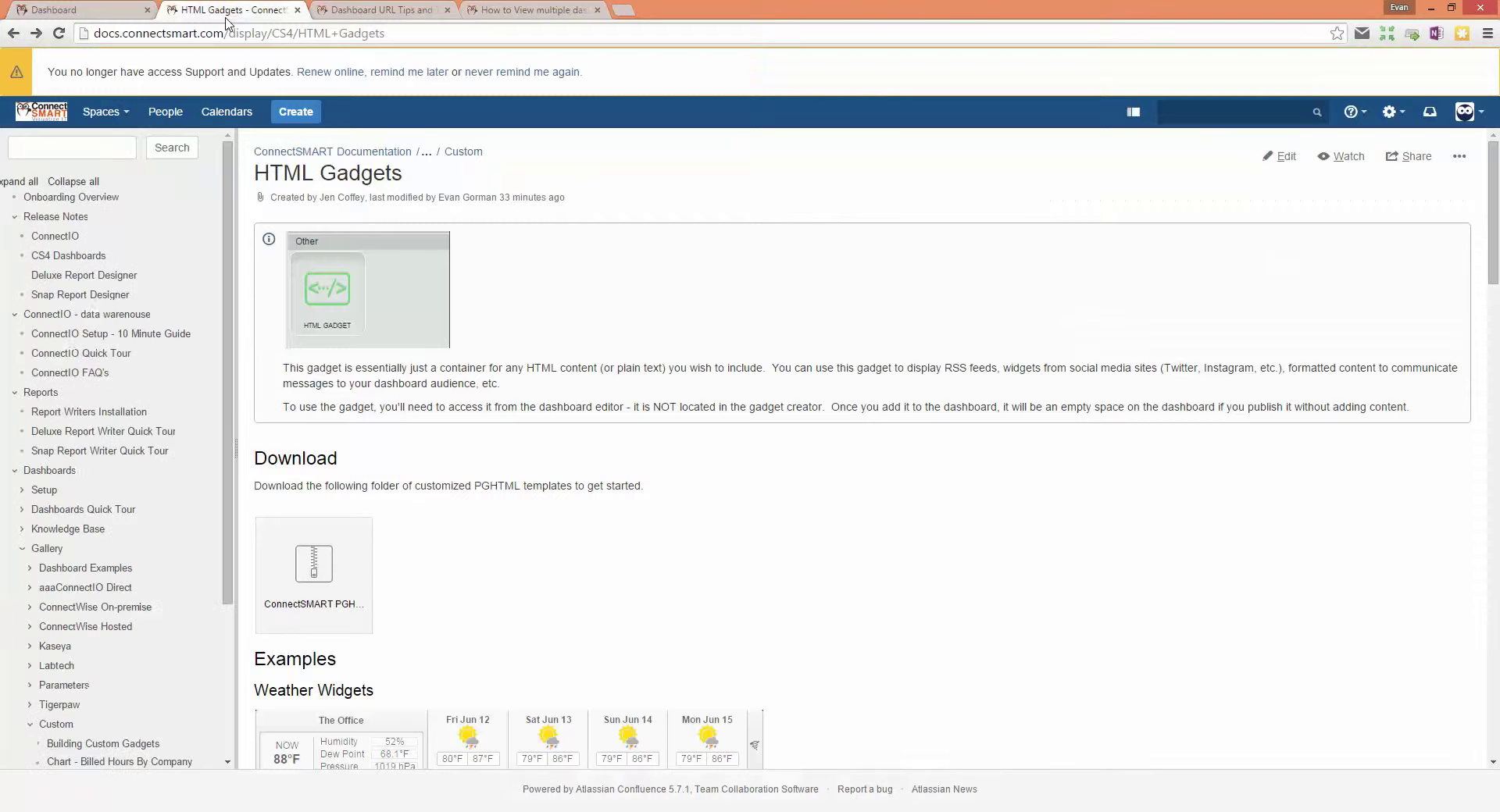
{"action": "left_click", "coordinate": [102, 10]}
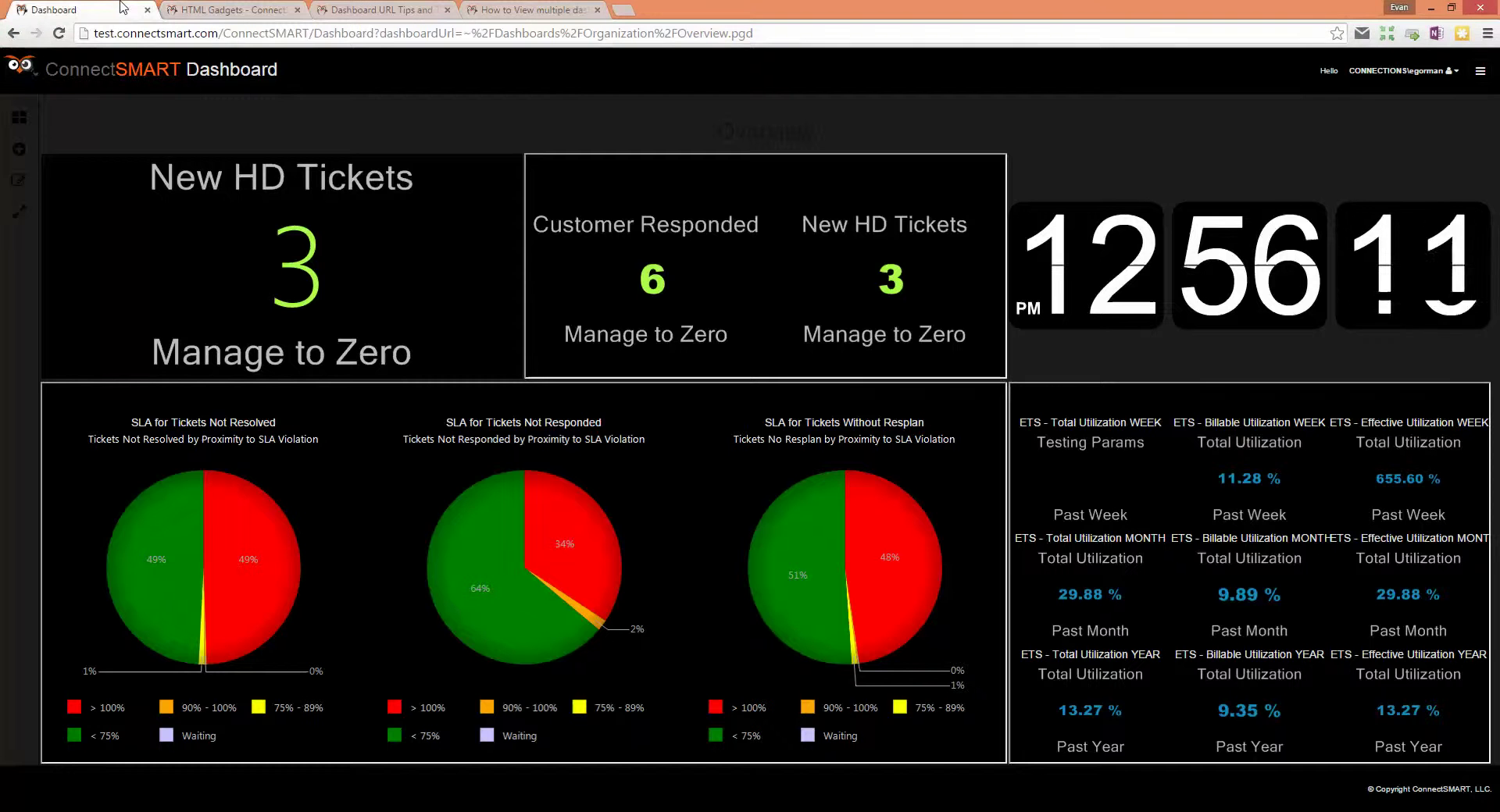
{"action": "left_click", "coordinate": [19, 152]}
Save the dashboard as 'Overview', category ServiceManager, in Organization, overwriting the existing one.
{"action": "left_click", "coordinate": [443, 140]}
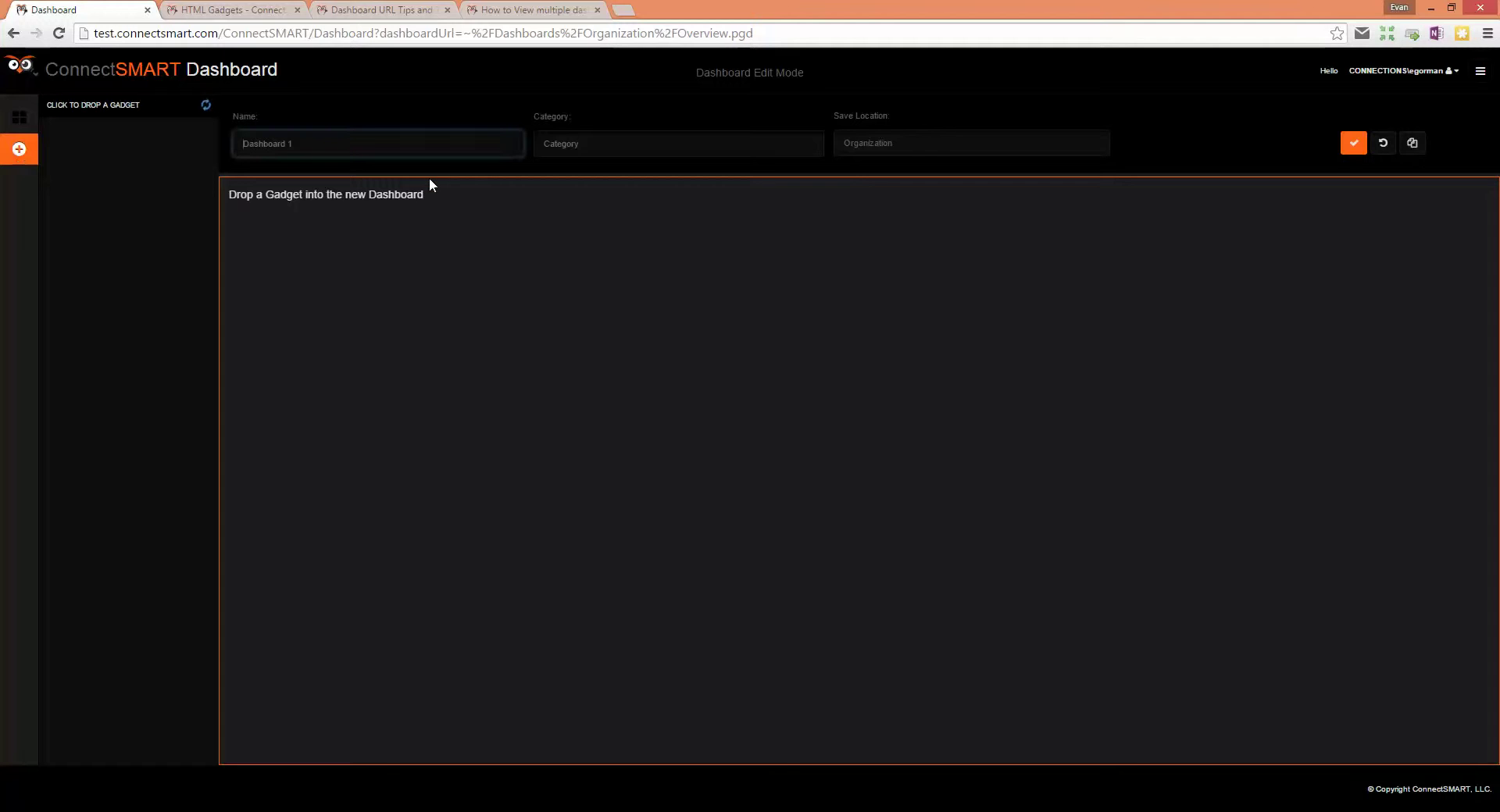
{"action": "type", "text": "Overview"}
{"action": "key", "text": "Tab"}
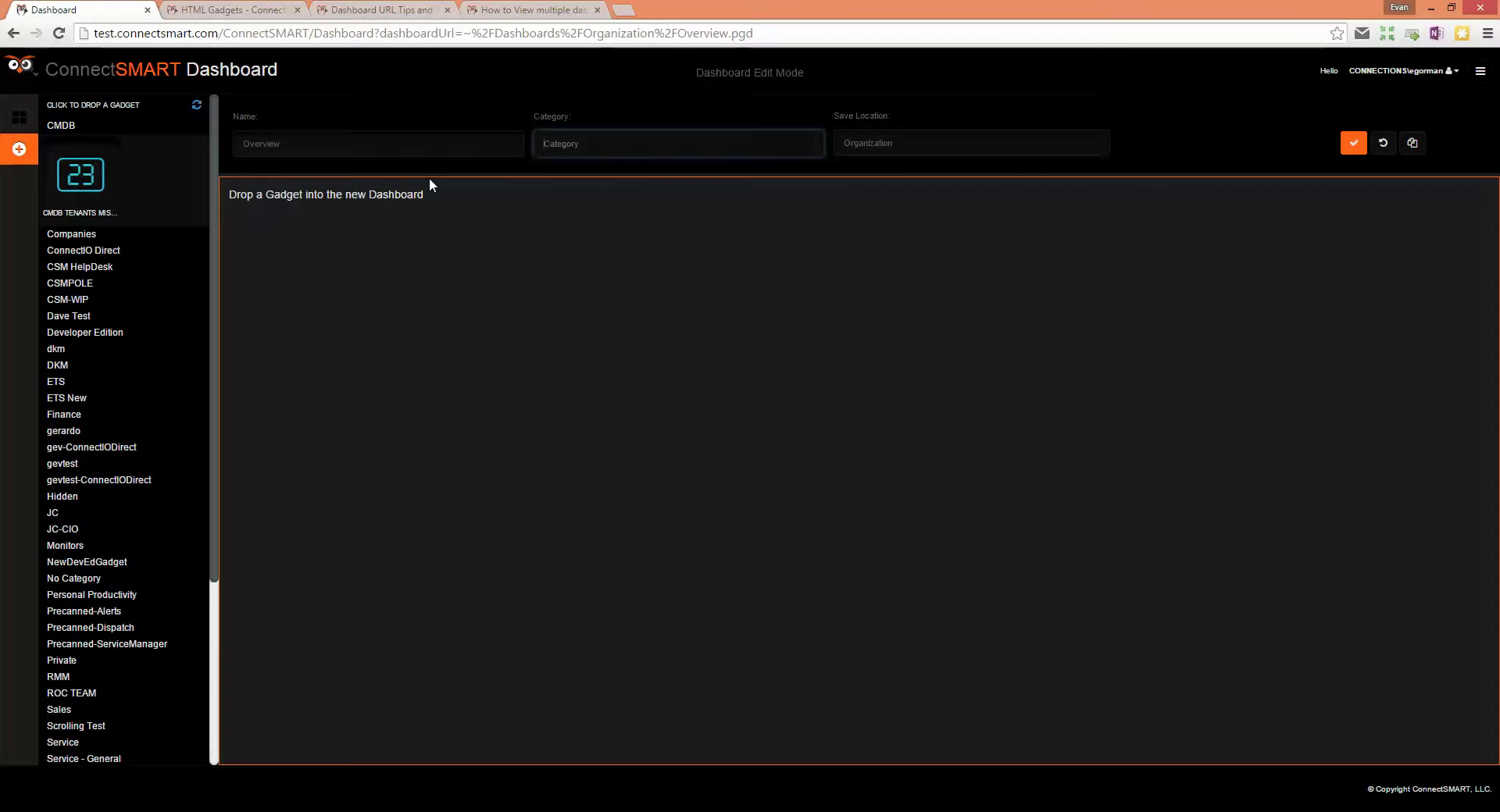
{"action": "type", "text": "ServiceManager"}
{"action": "key", "text": "Tab"}
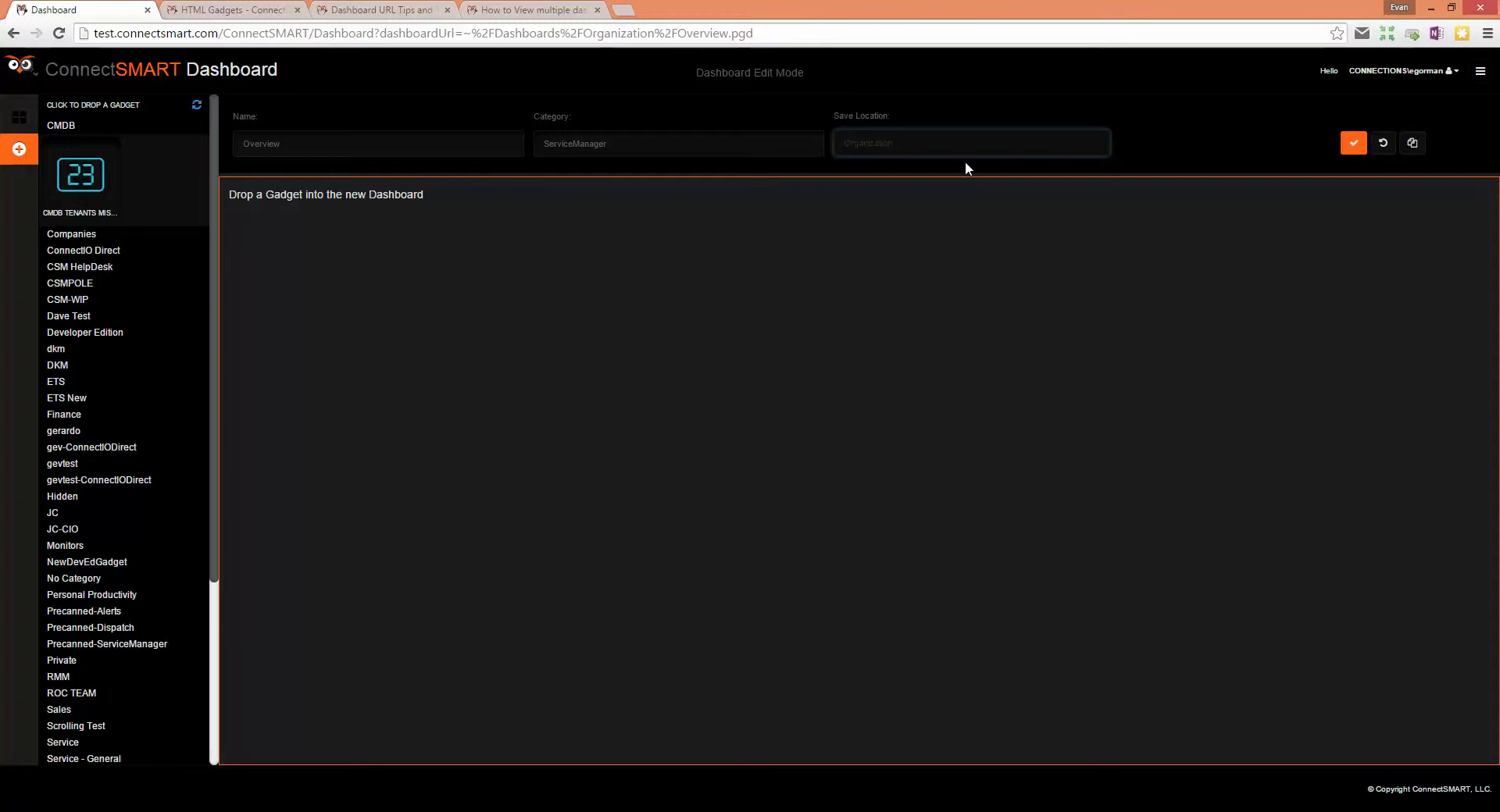
{"action": "left_click", "coordinate": [924, 144]}
{"action": "left_click", "coordinate": [734, 100]}
{"action": "left_click", "coordinate": [1360, 139]}
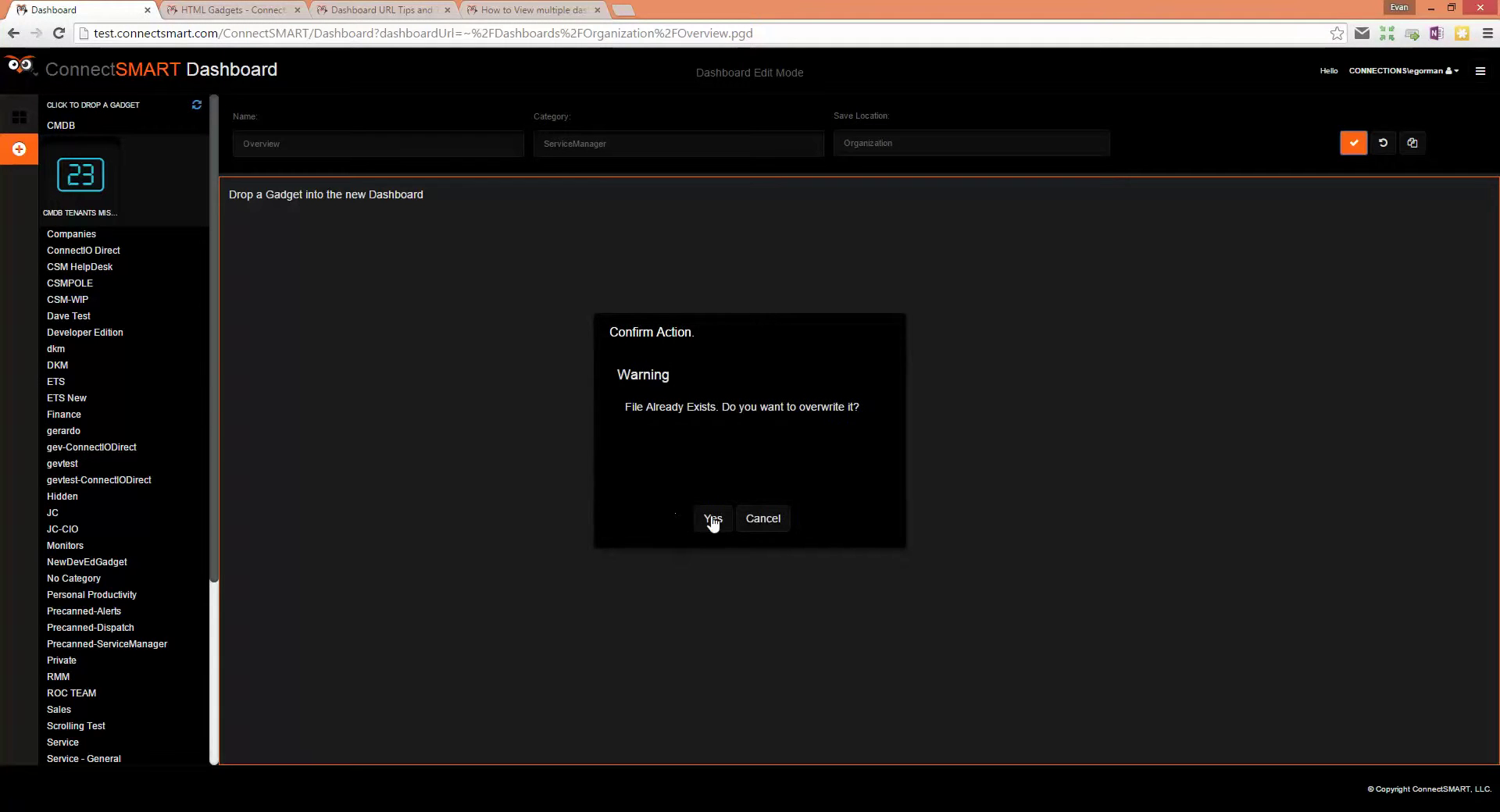
{"action": "left_click", "coordinate": [712, 519]}
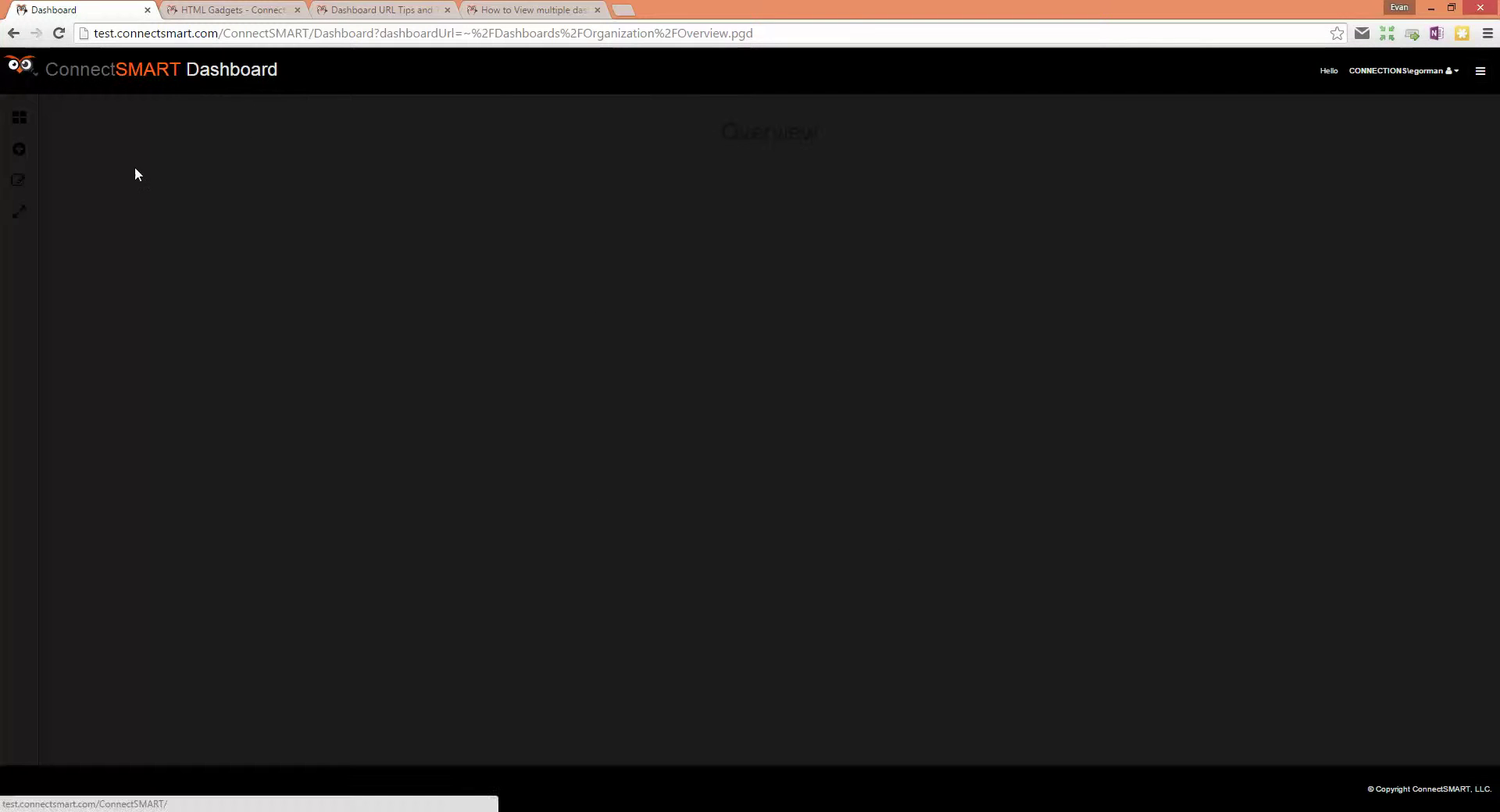
In edit mode, drop four HTML gadgets from the Other category onto the canvas.
{"action": "left_click", "coordinate": [17, 186]}
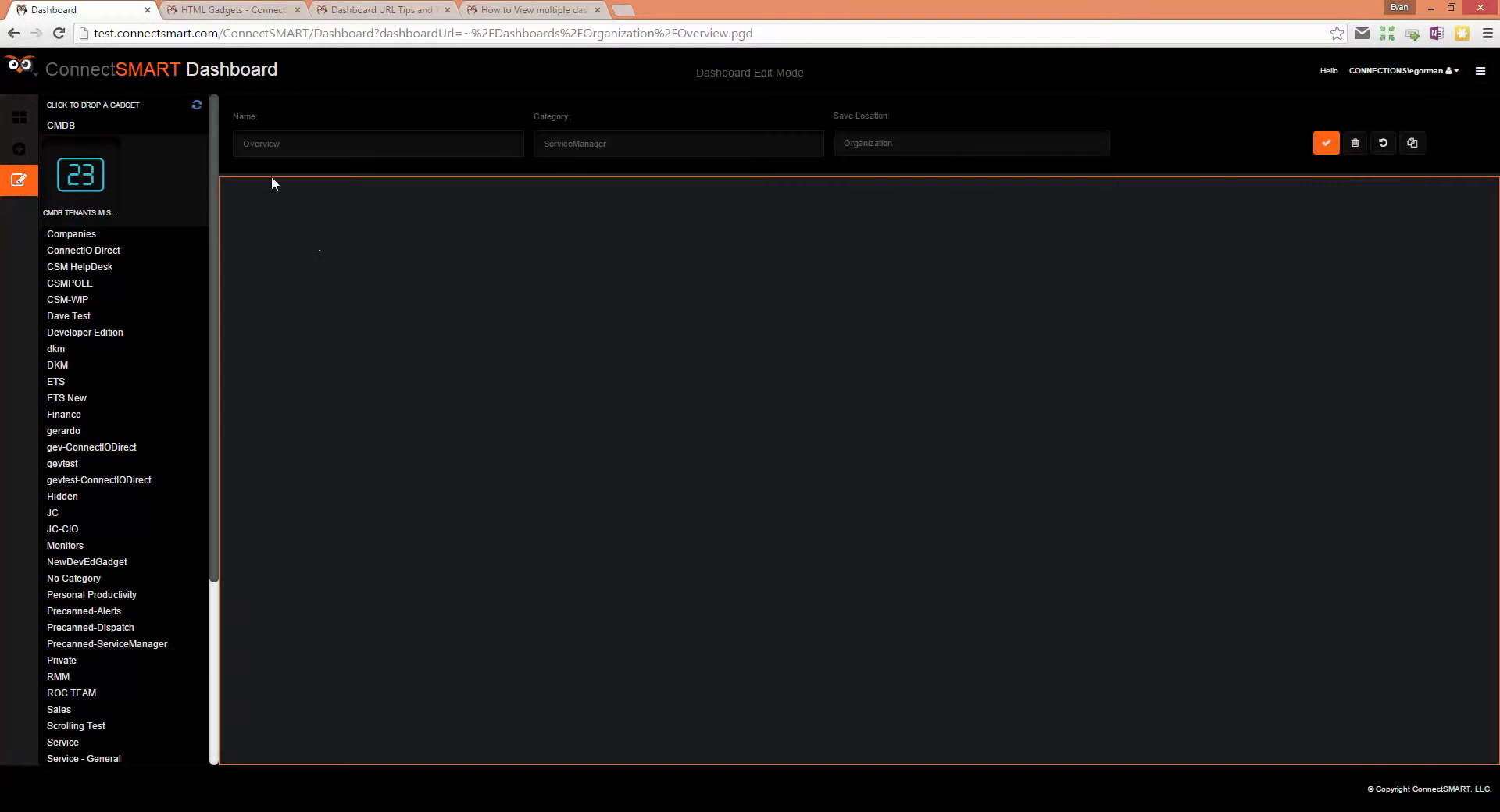
{"action": "left_click_drag", "start_coordinate": [217, 164], "coordinate": [212, 387]}
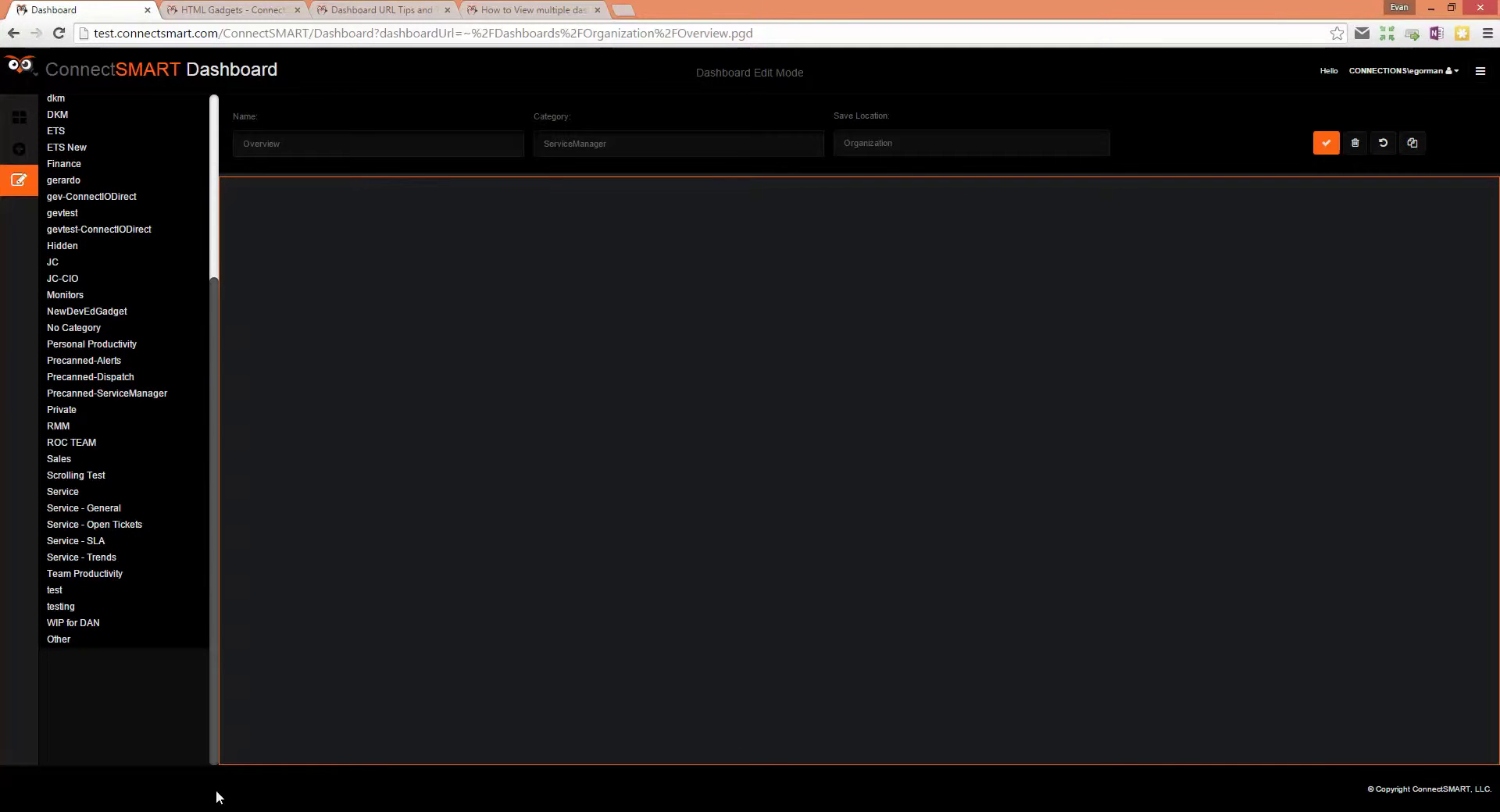
{"action": "left_click", "coordinate": [60, 641]}
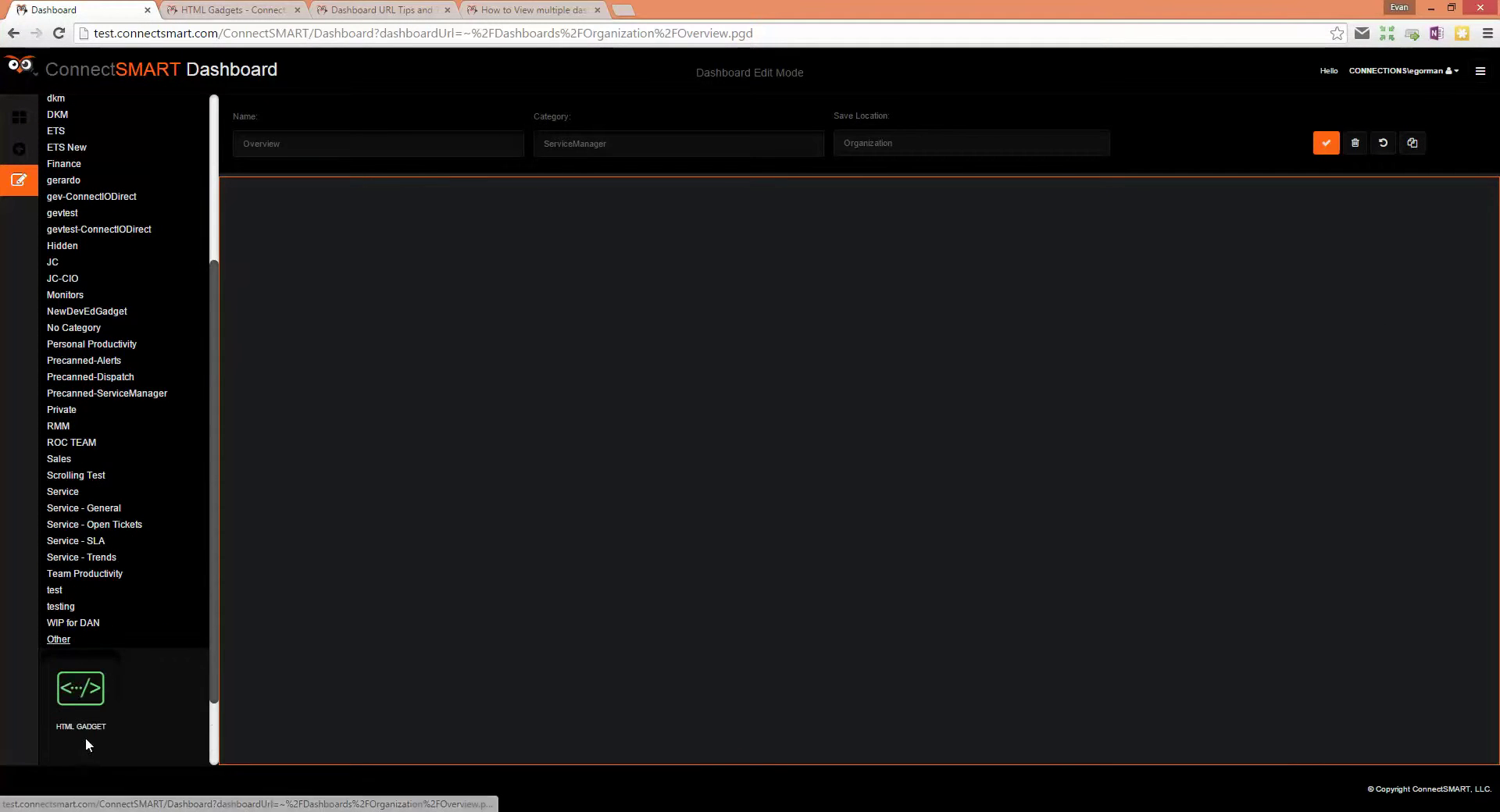
{"action": "left_click_drag", "start_coordinate": [81, 693], "coordinate": [513, 593]}
{"action": "left_click", "coordinate": [81, 691]}
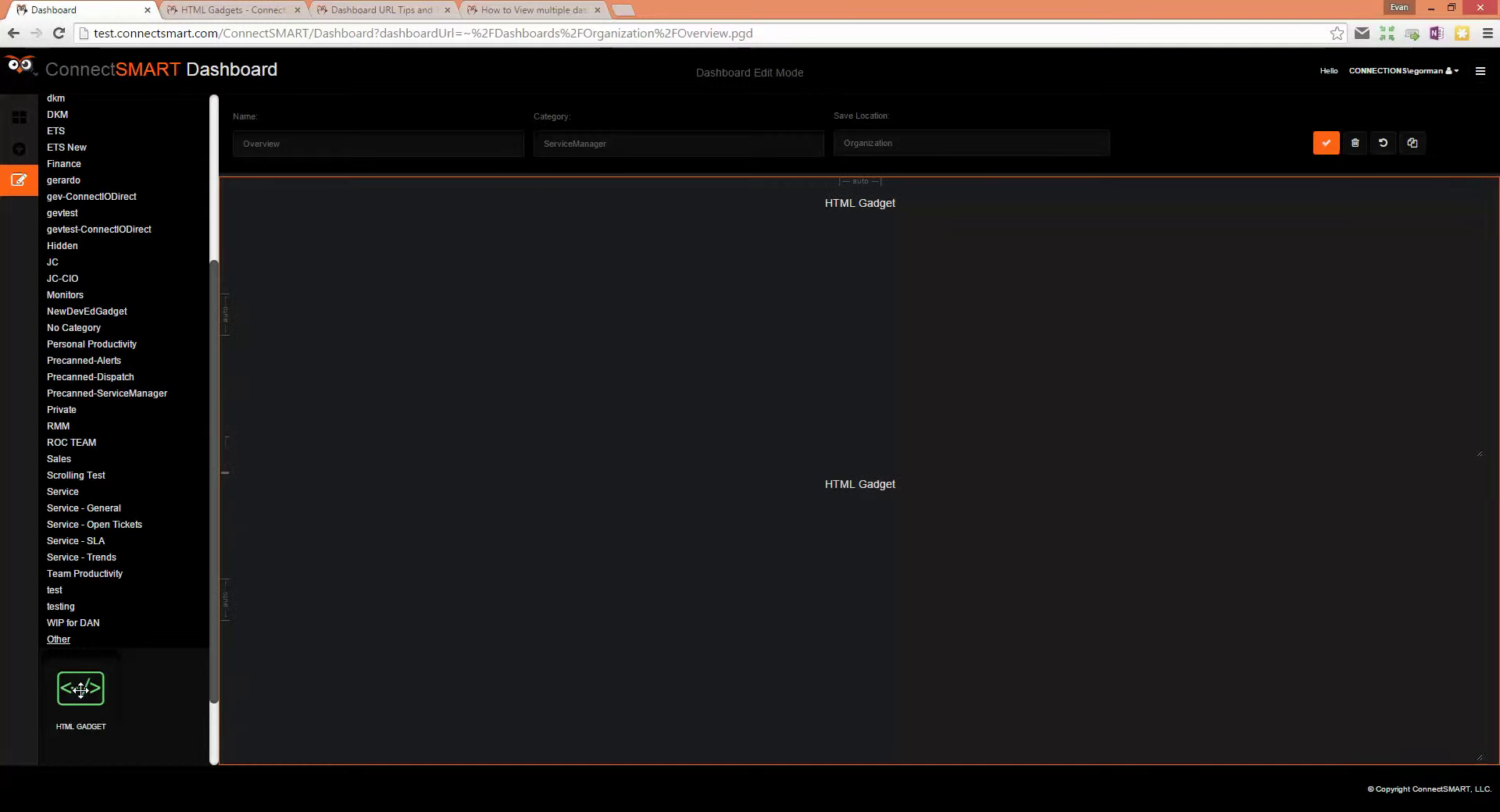
{"action": "left_click_drag", "start_coordinate": [92, 690], "coordinate": [1075, 592]}
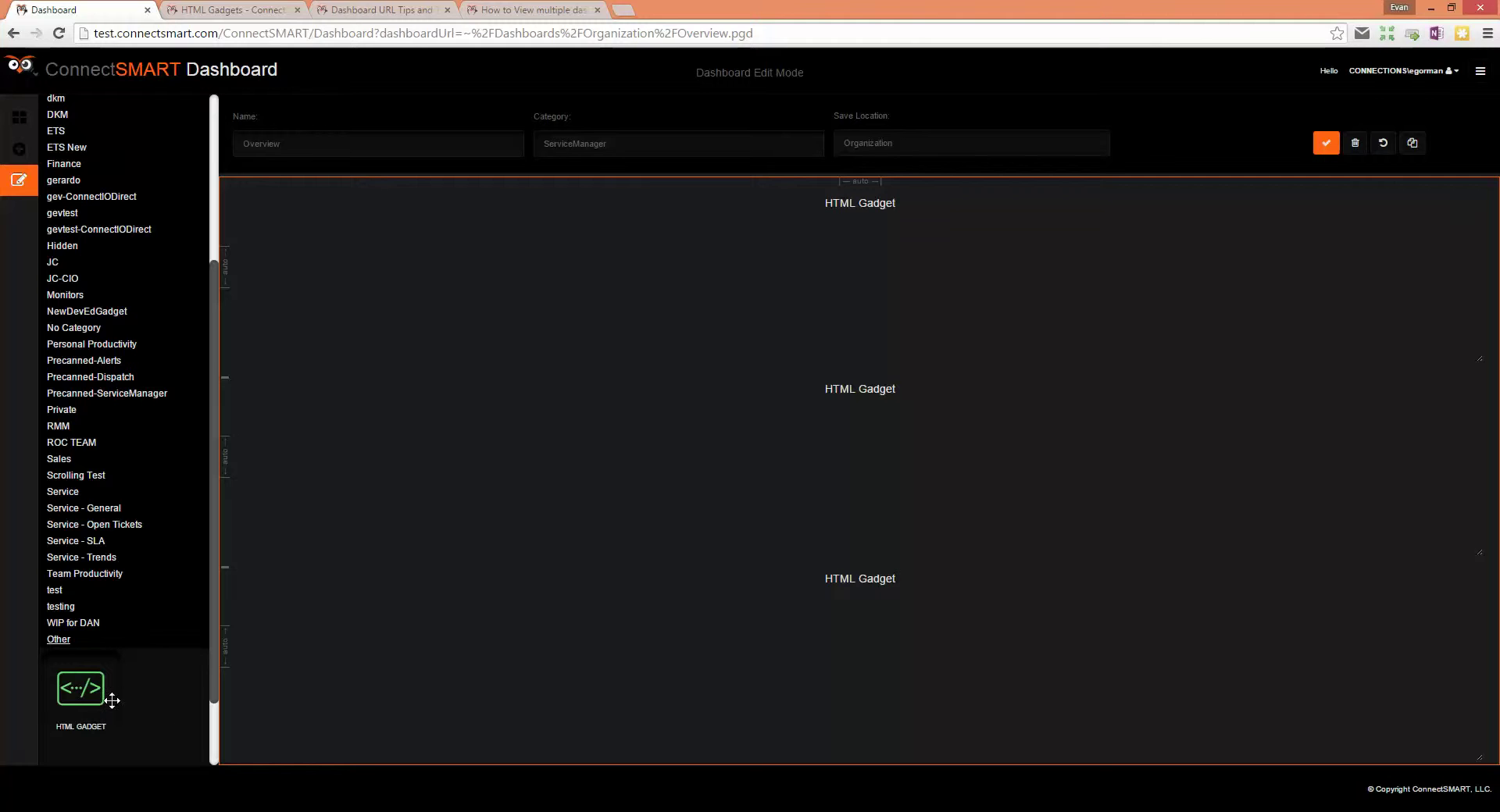
{"action": "left_click_drag", "start_coordinate": [106, 695], "coordinate": [559, 680]}
Rearrange the four HTML gadgets into two columns, forming a two-by-two grid.
{"action": "left_click", "coordinate": [684, 683]}
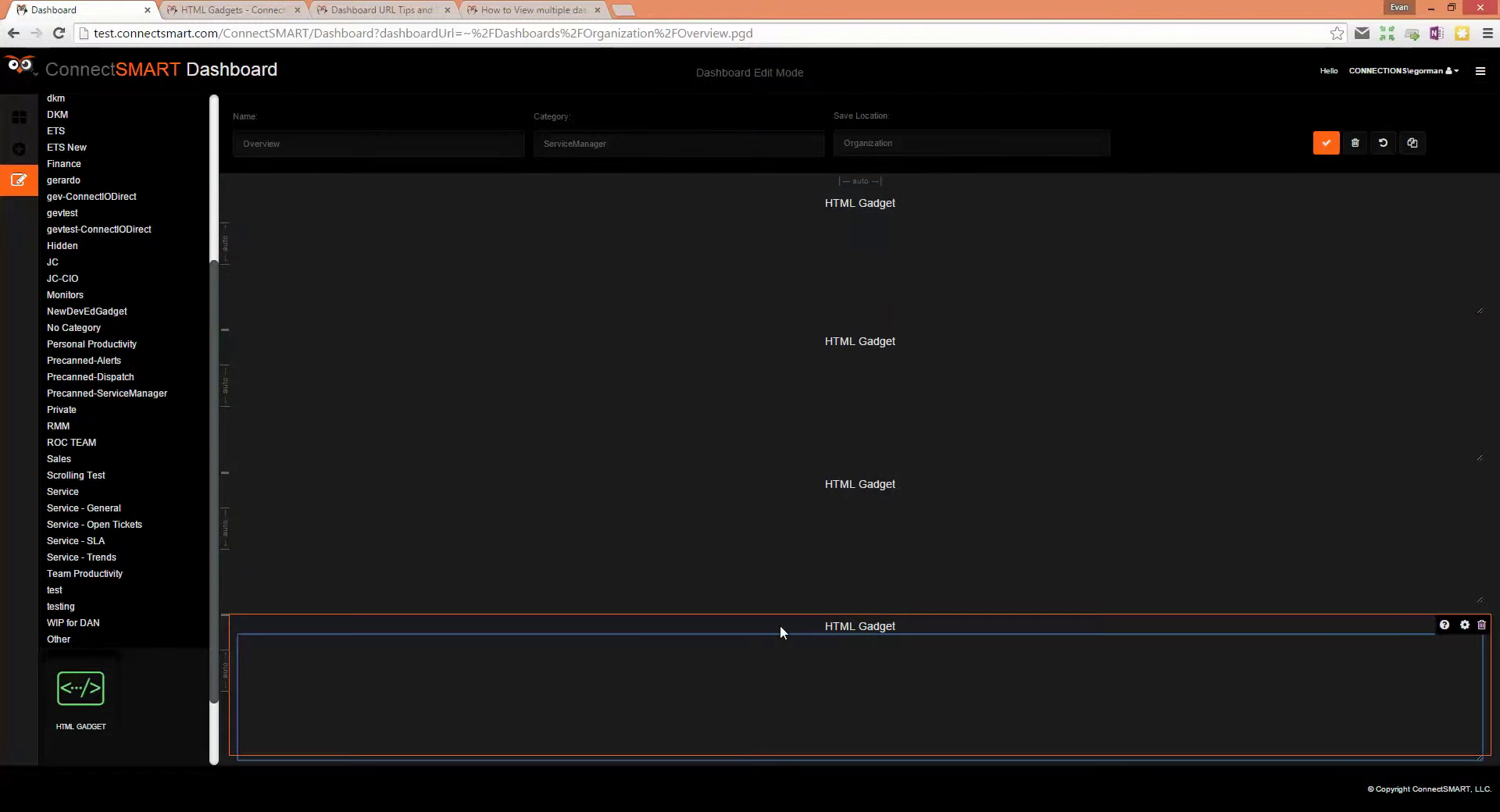
{"action": "left_click_drag", "start_coordinate": [780, 625], "coordinate": [234, 509]}
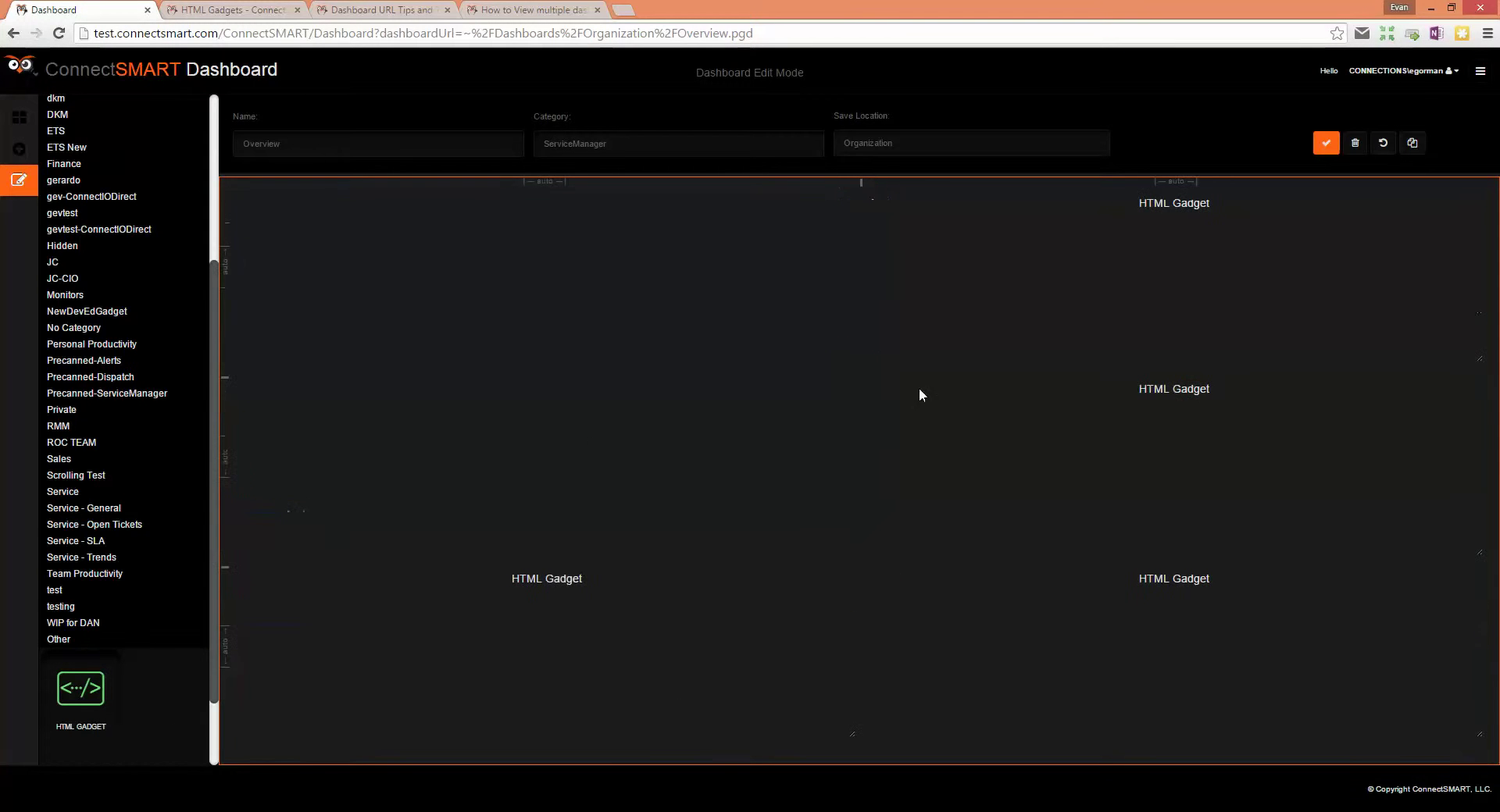
{"action": "left_click", "coordinate": [1136, 425]}
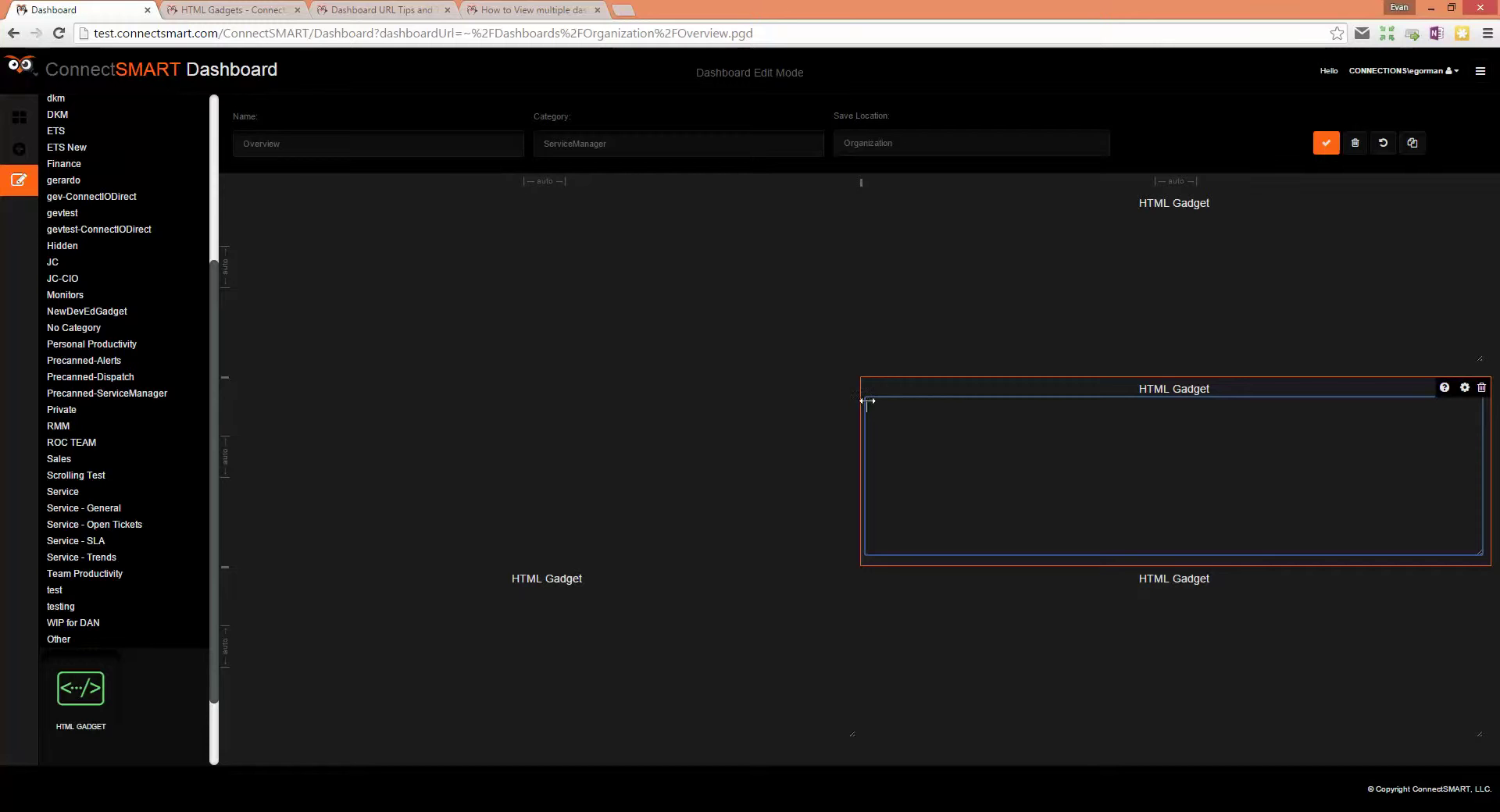
{"action": "left_click", "coordinate": [1013, 251]}
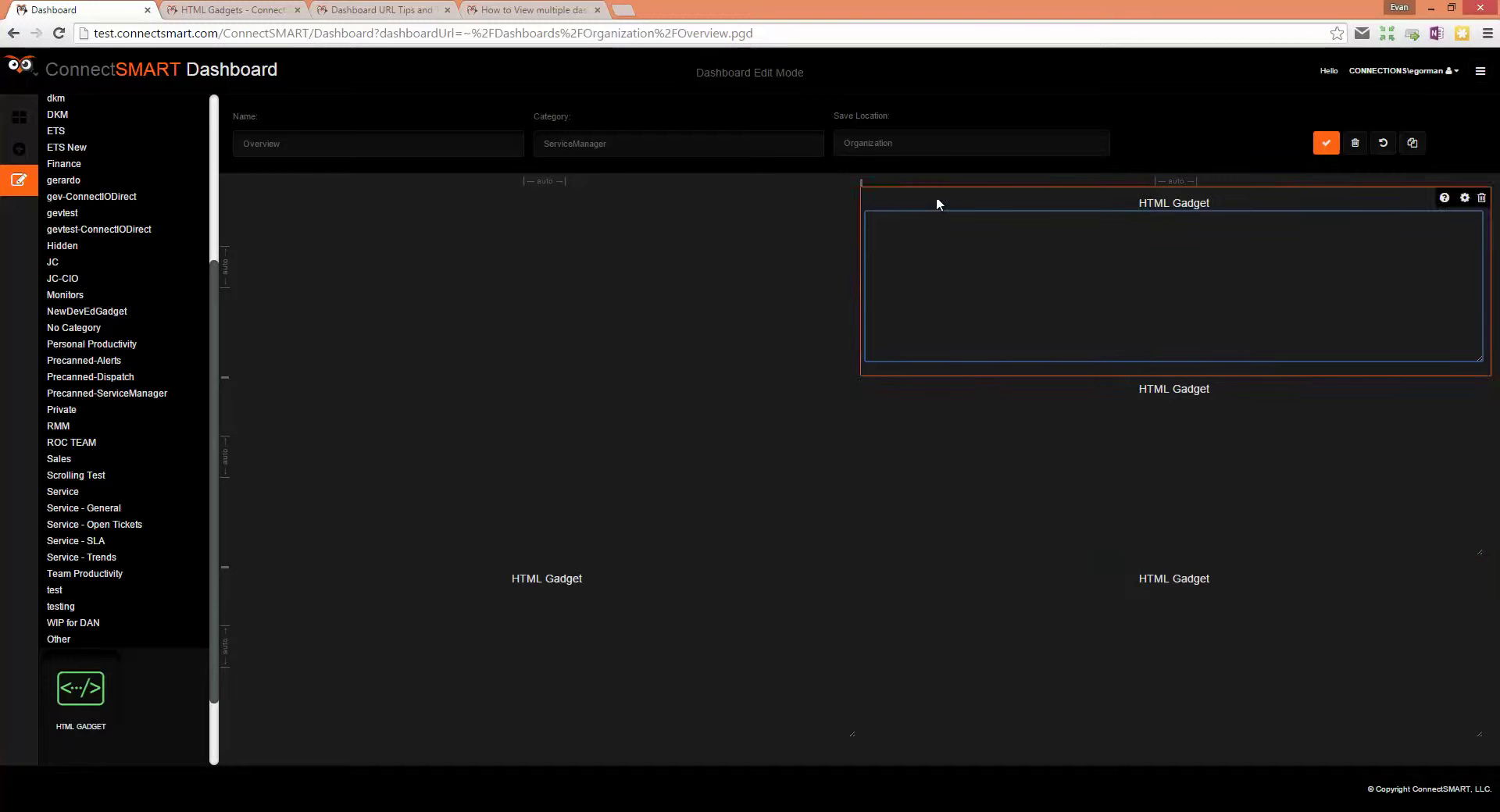
{"action": "left_click_drag", "start_coordinate": [936, 200], "coordinate": [617, 430]}
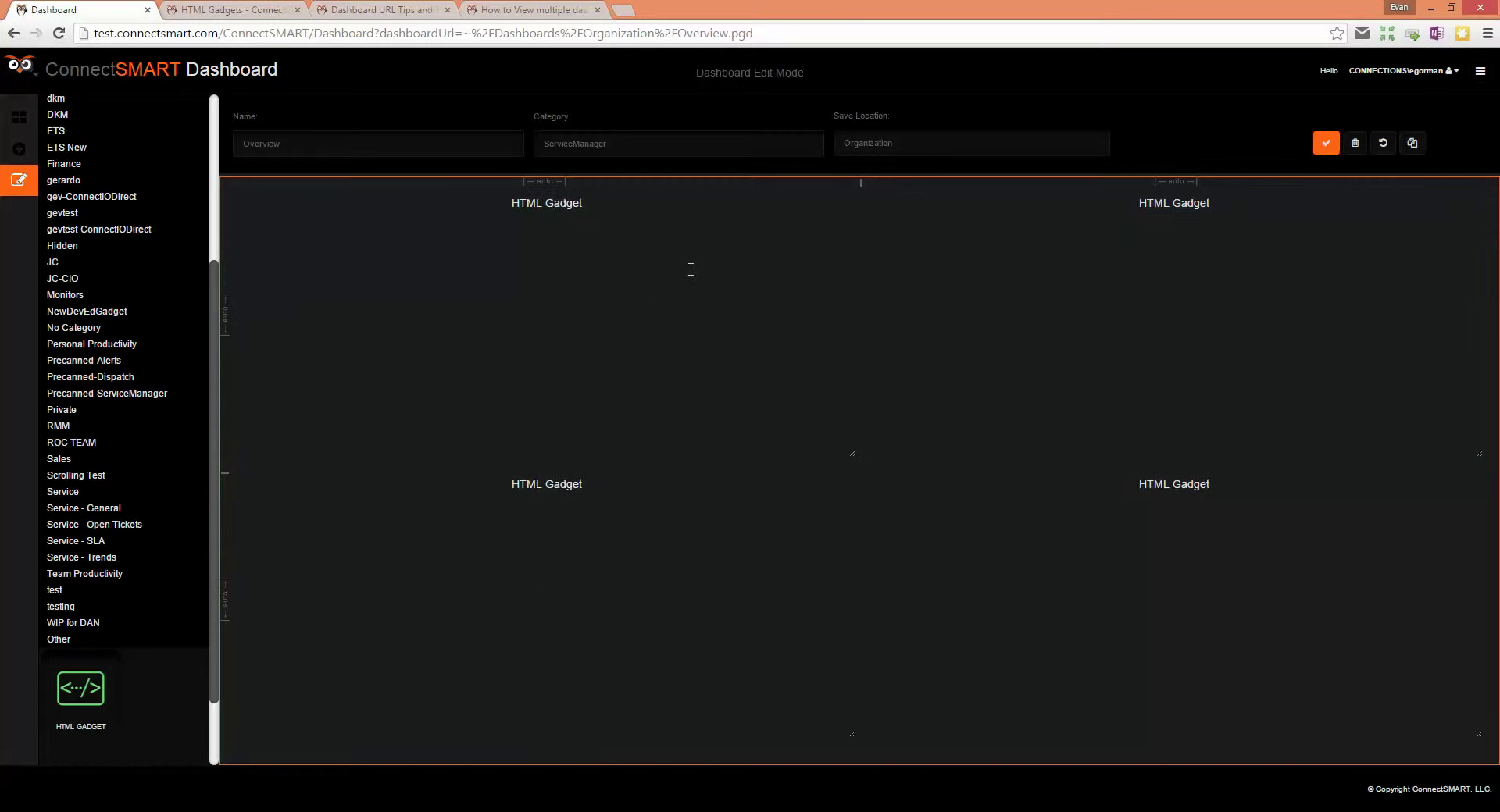
{"action": "left_click", "coordinate": [765, 281]}
{"action": "left_click", "coordinate": [969, 297]}
{"action": "left_click", "coordinate": [1058, 589]}
{"action": "left_click", "coordinate": [458, 594]}
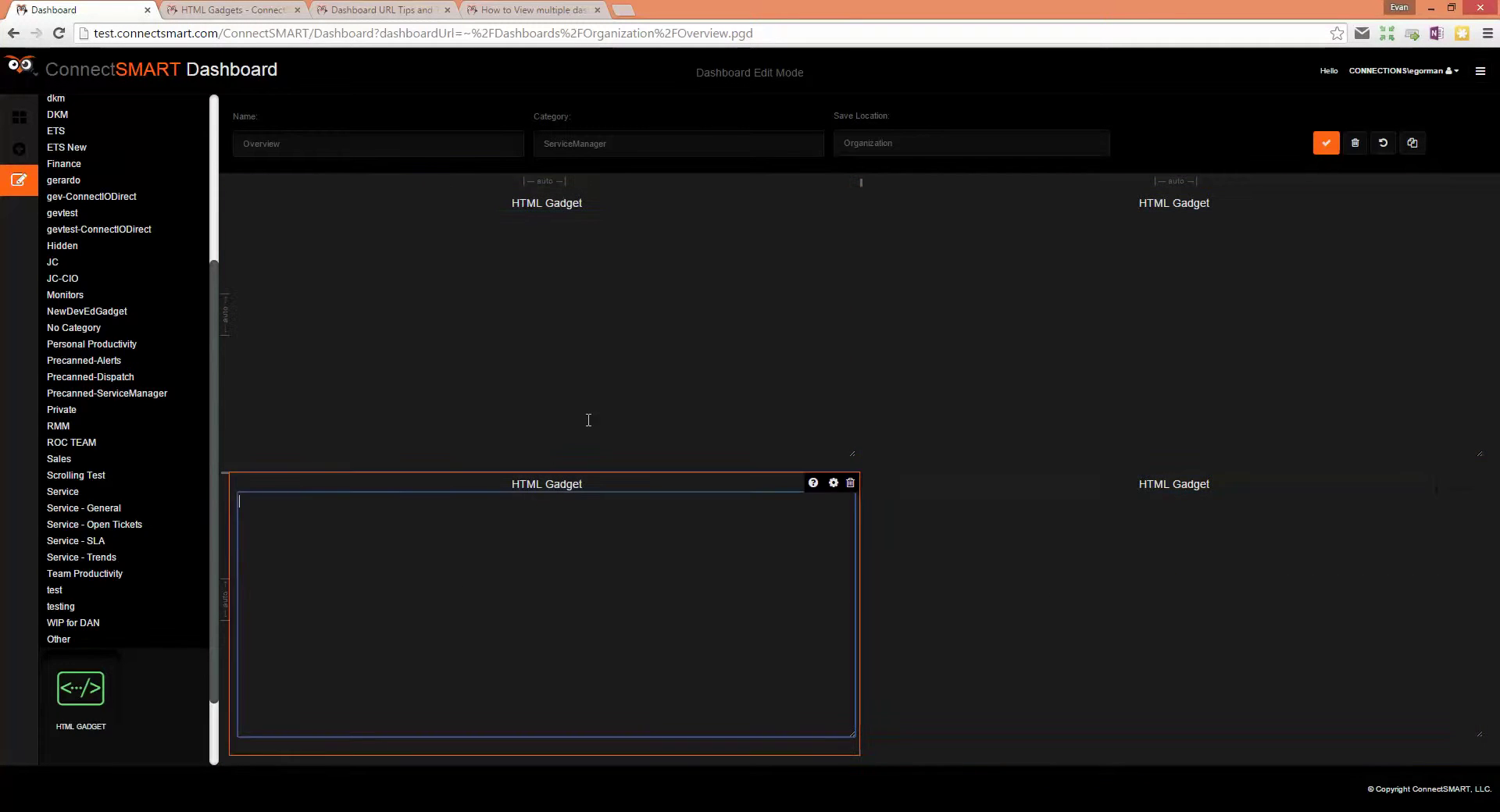
{"action": "left_click", "coordinate": [588, 420]}
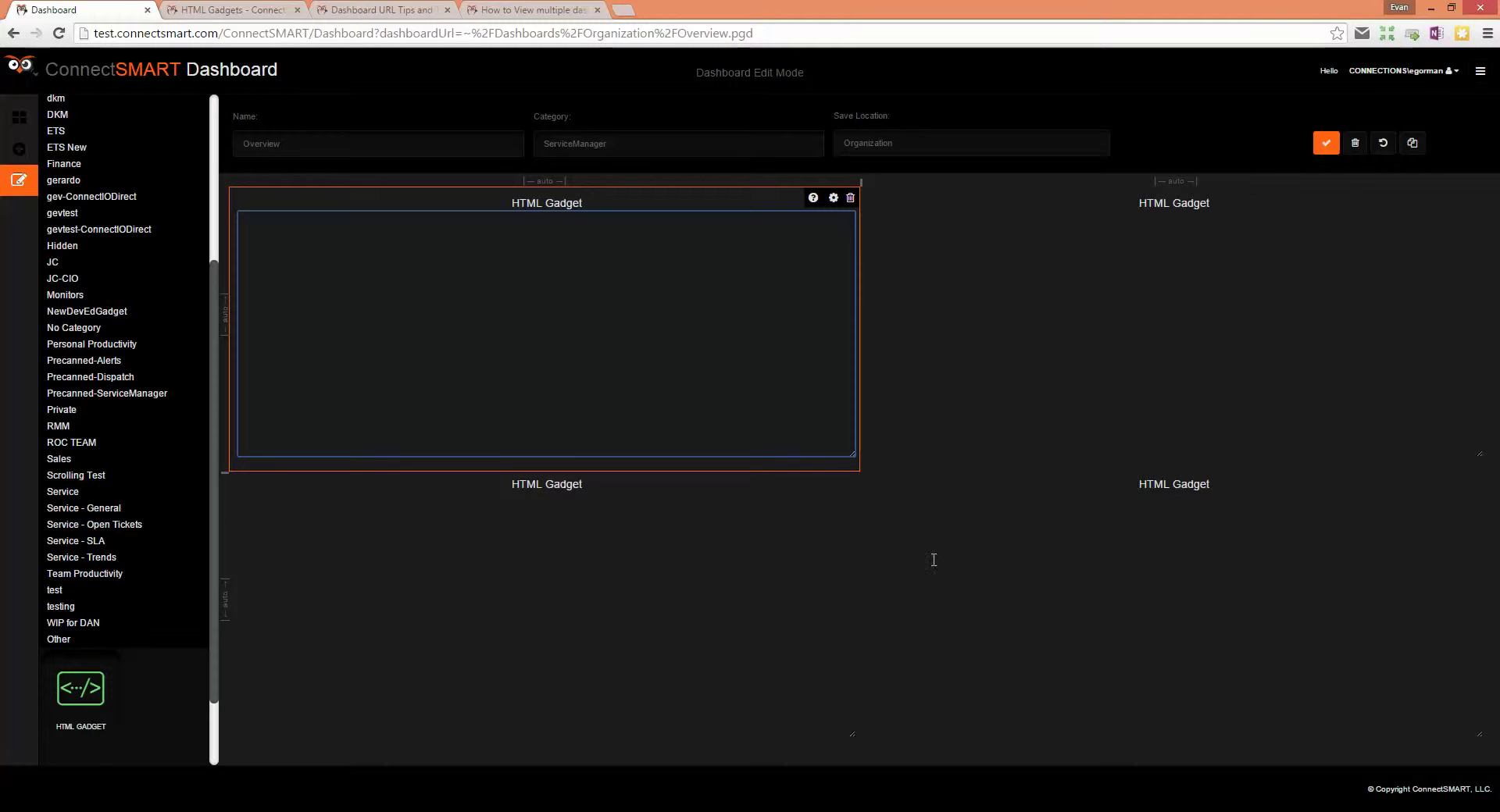
Place the NEW CSM HD gadget from the CSM HelpDesk category in the top-left cell.
{"action": "scroll", "coordinate": [211, 212], "scroll_direction": "up", "scroll_amount": 3}
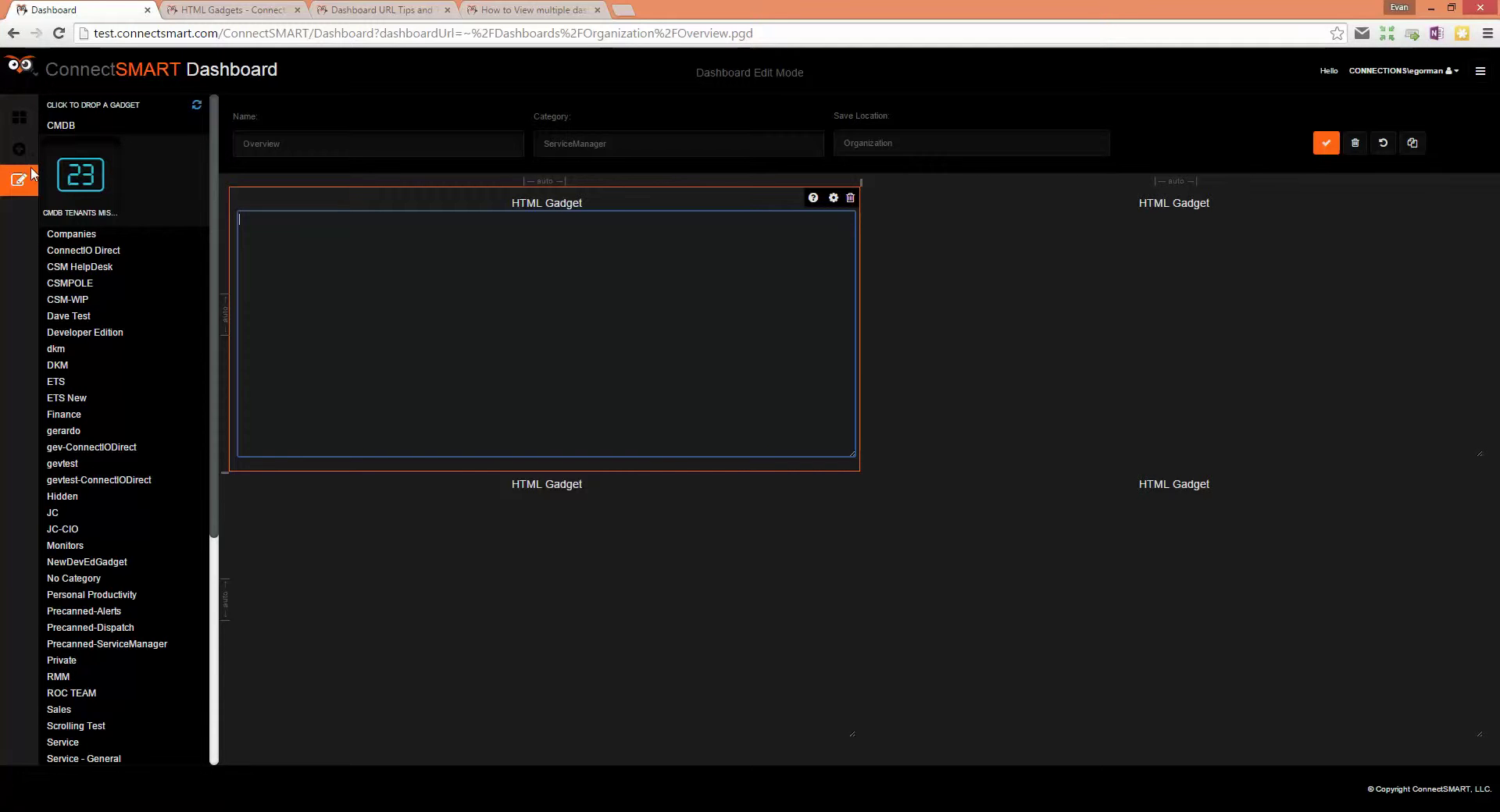
{"action": "left_click", "coordinate": [82, 268]}
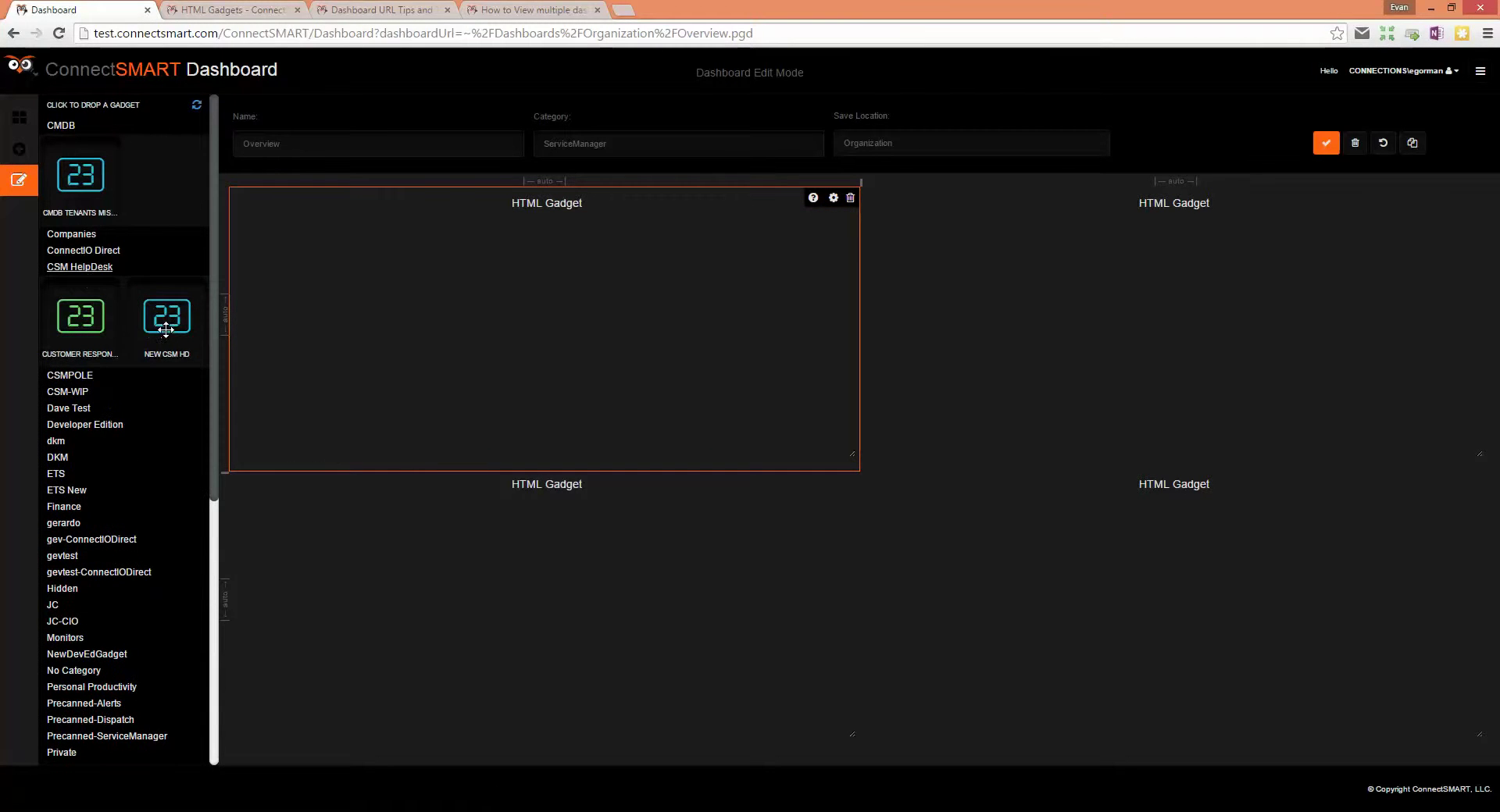
{"action": "left_click_drag", "start_coordinate": [165, 329], "coordinate": [233, 332]}
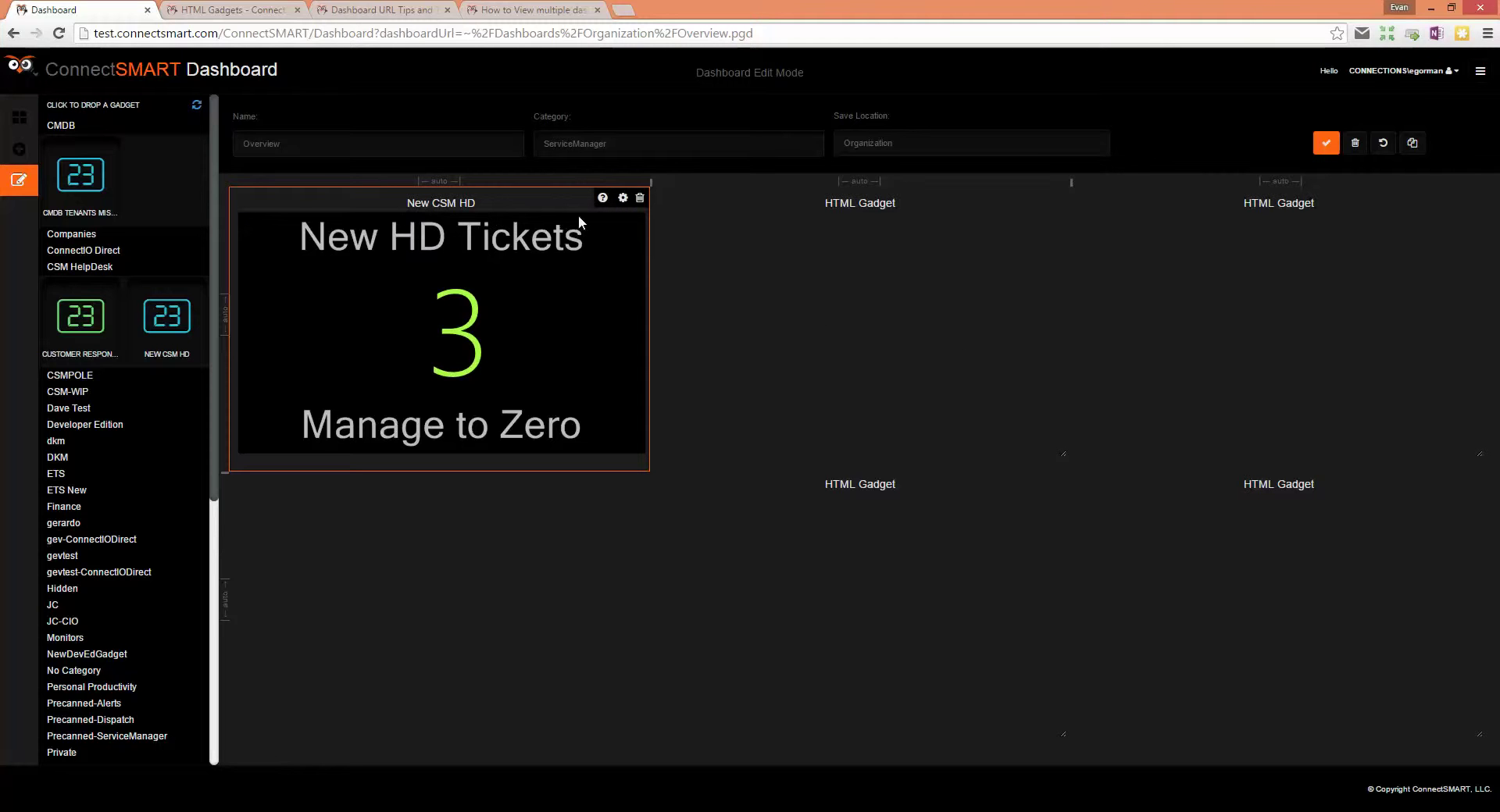
Clear the 'New CSM HD' name in the gadget's Properties panel.
{"action": "left_click", "coordinate": [624, 200]}
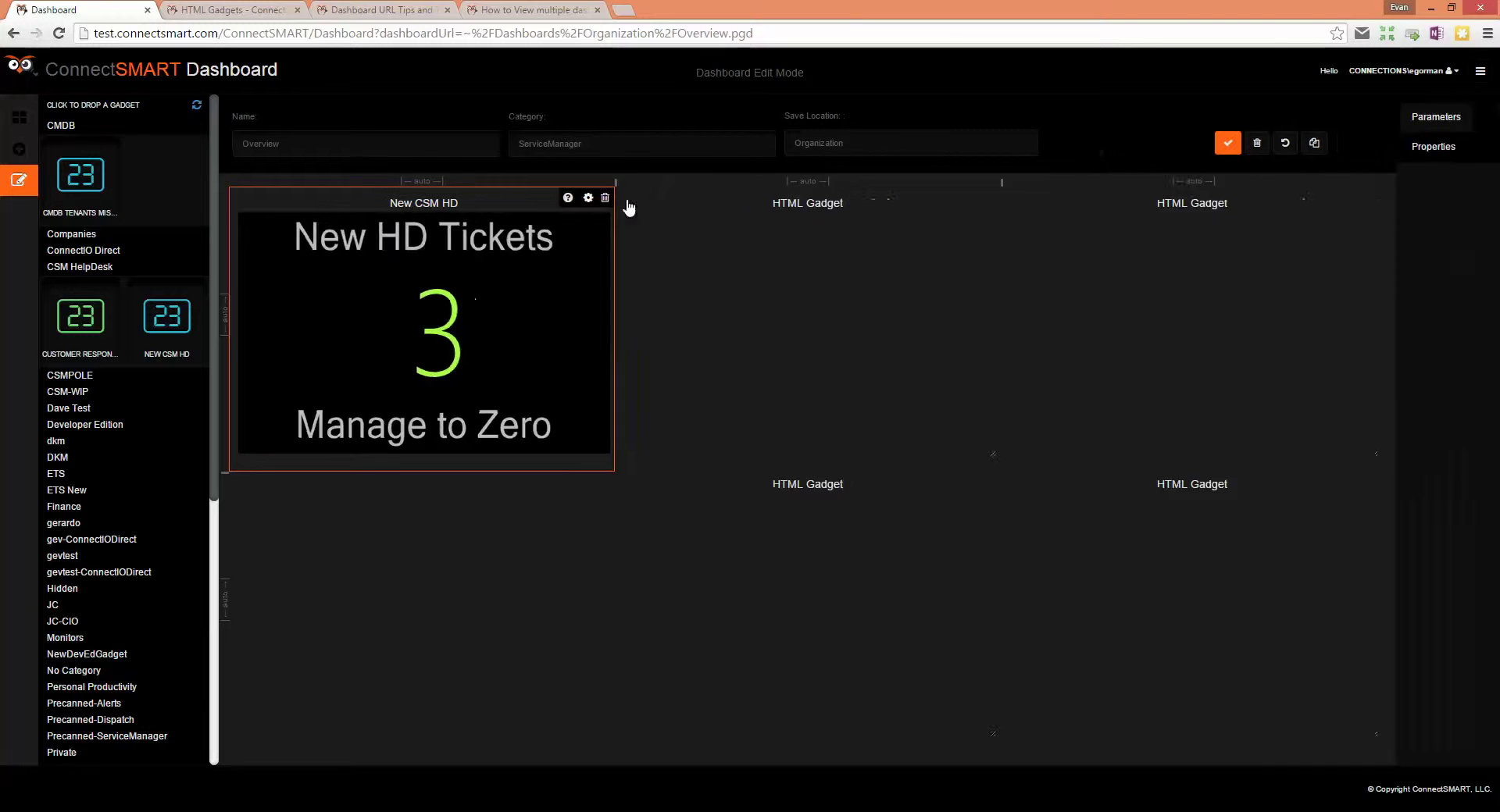
{"action": "left_click", "coordinate": [1389, 122]}
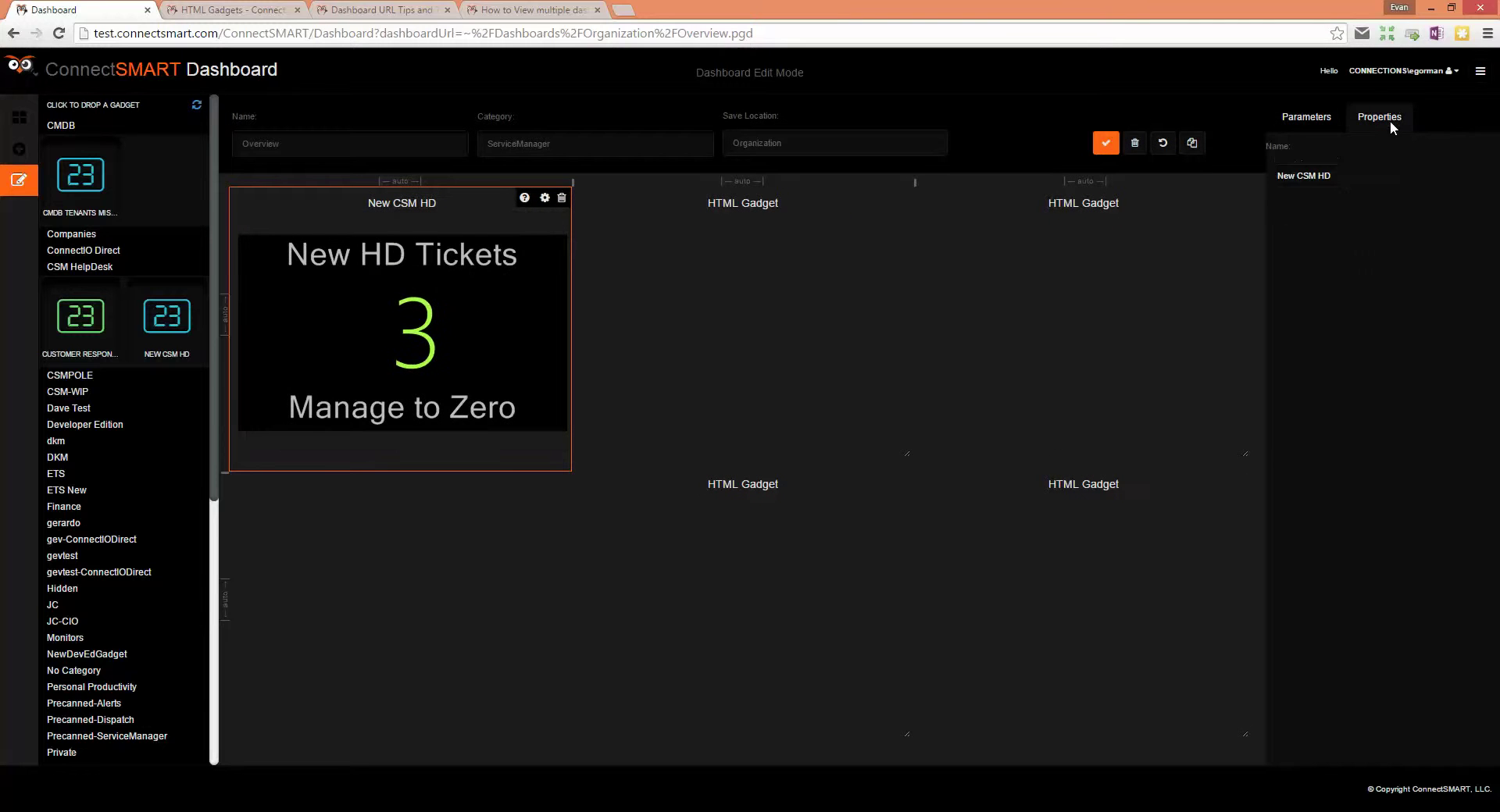
{"action": "triple_click", "coordinate": [1342, 176]}
{"action": "key", "text": "BackSpace"}
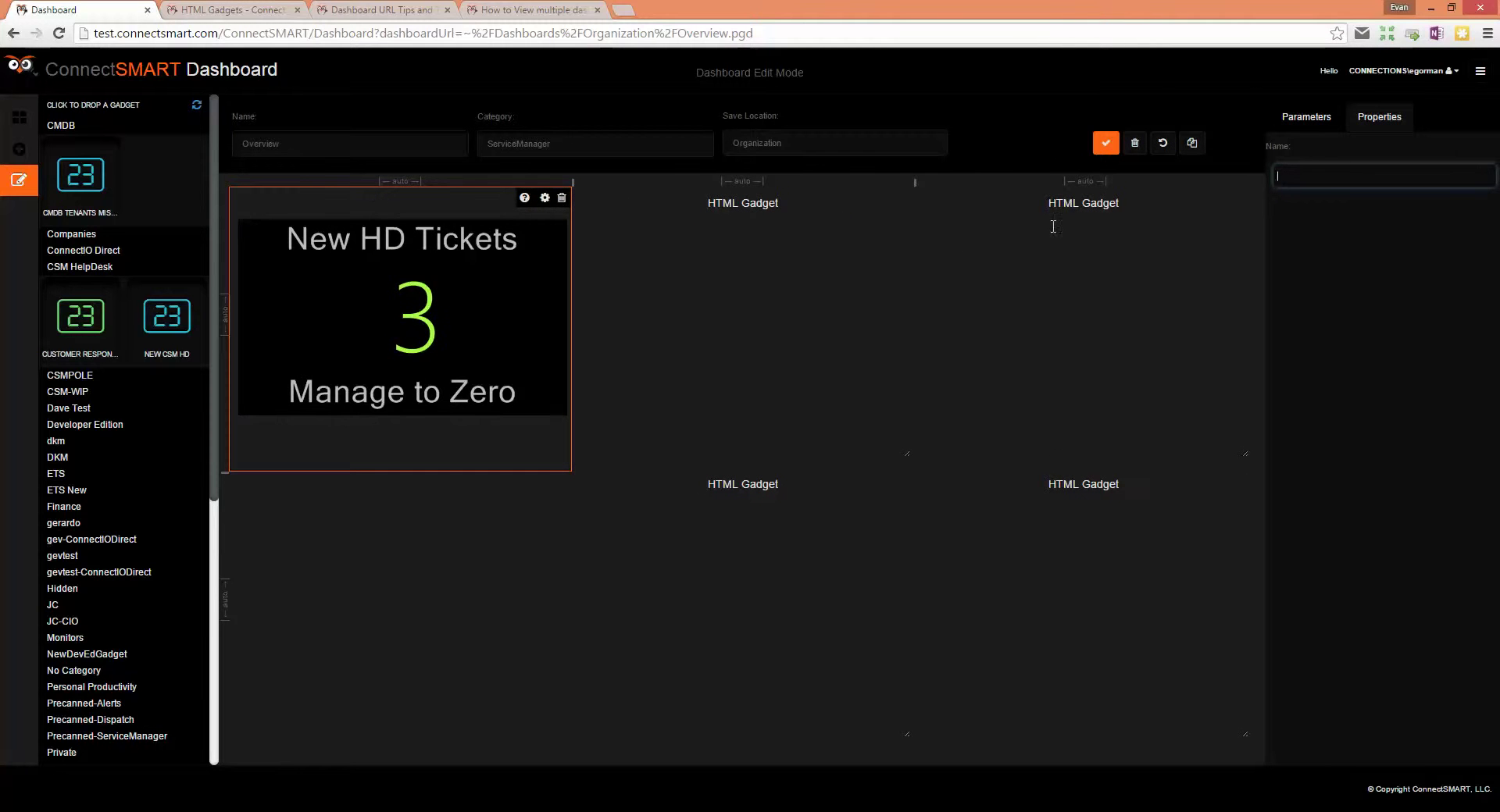
{"action": "left_click", "coordinate": [714, 333]}
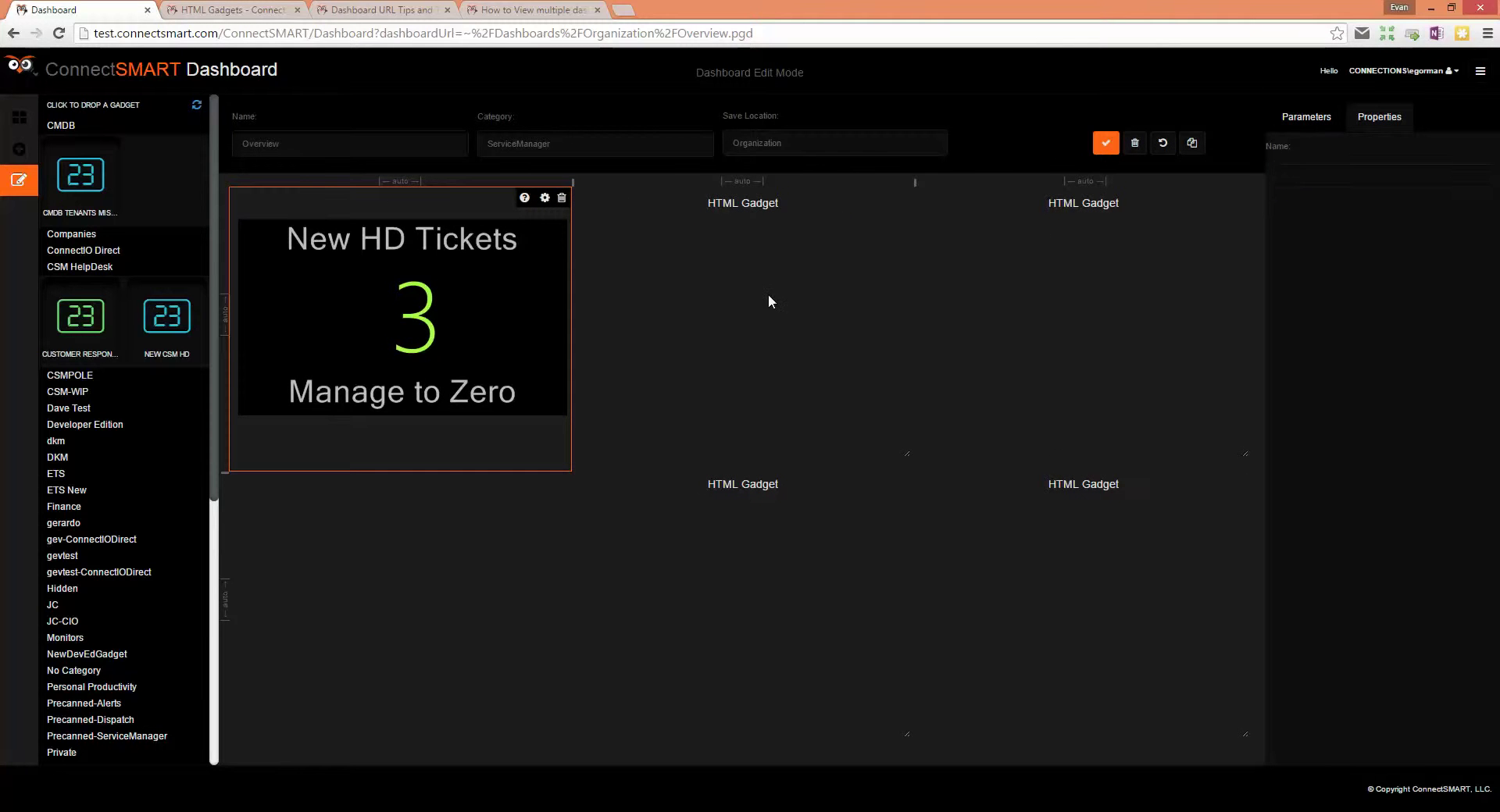
Clear the 'HTML Gadget' titles from the remaining HTML gadgets, leaving them untitled.
{"action": "left_click", "coordinate": [768, 201]}
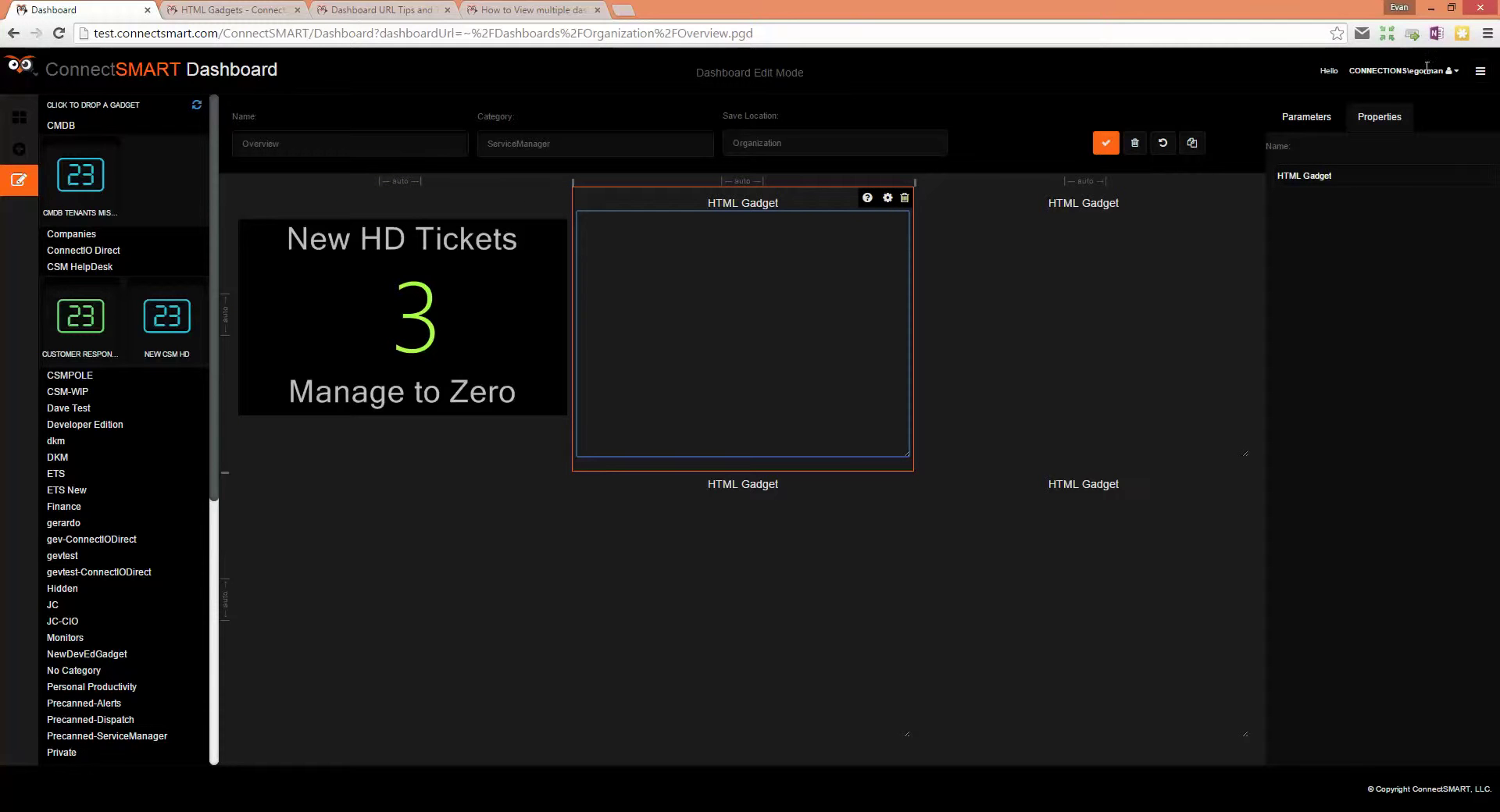
{"action": "triple_click", "coordinate": [1399, 170]}
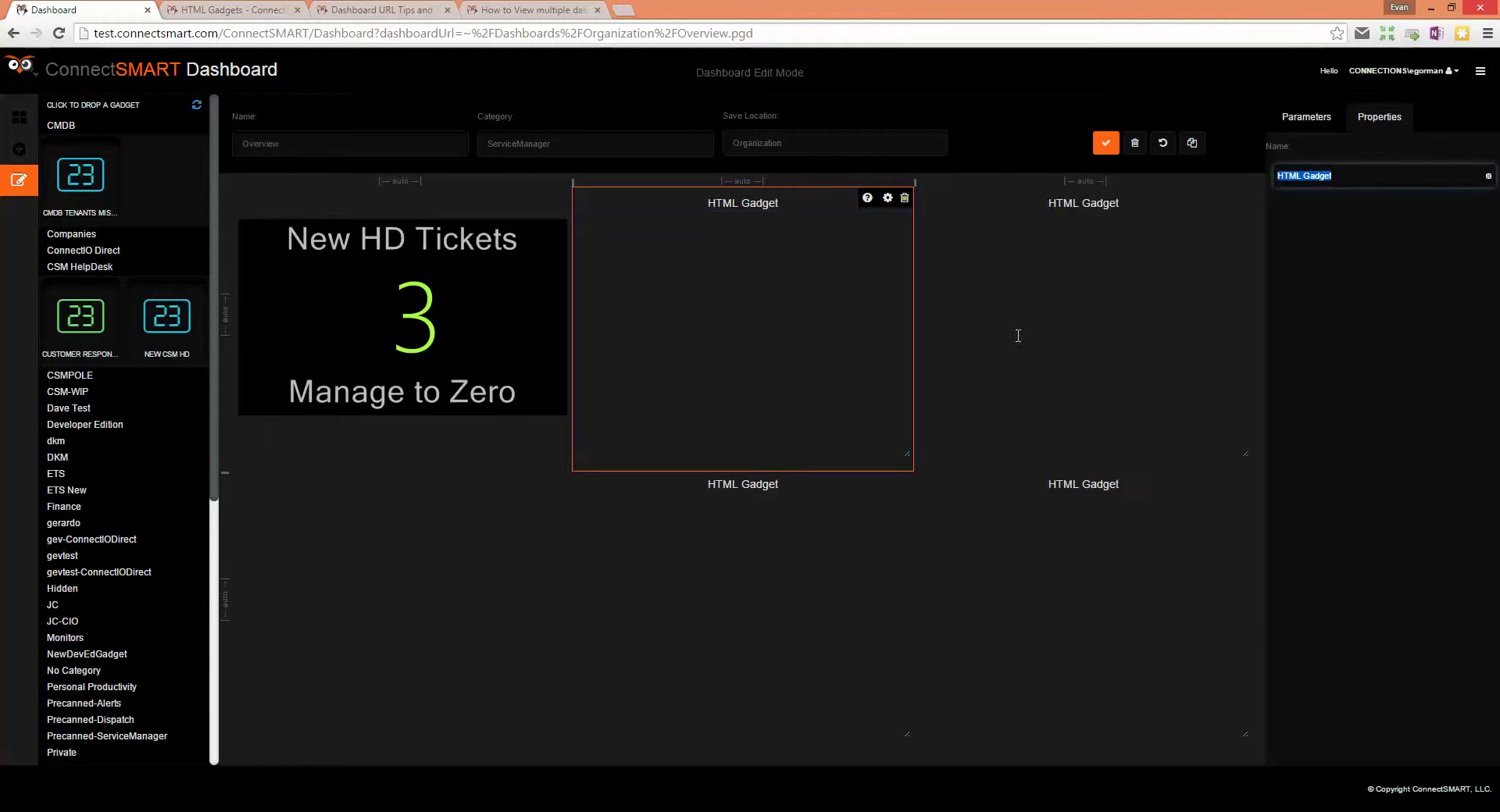
{"action": "left_click", "coordinate": [1025, 257]}
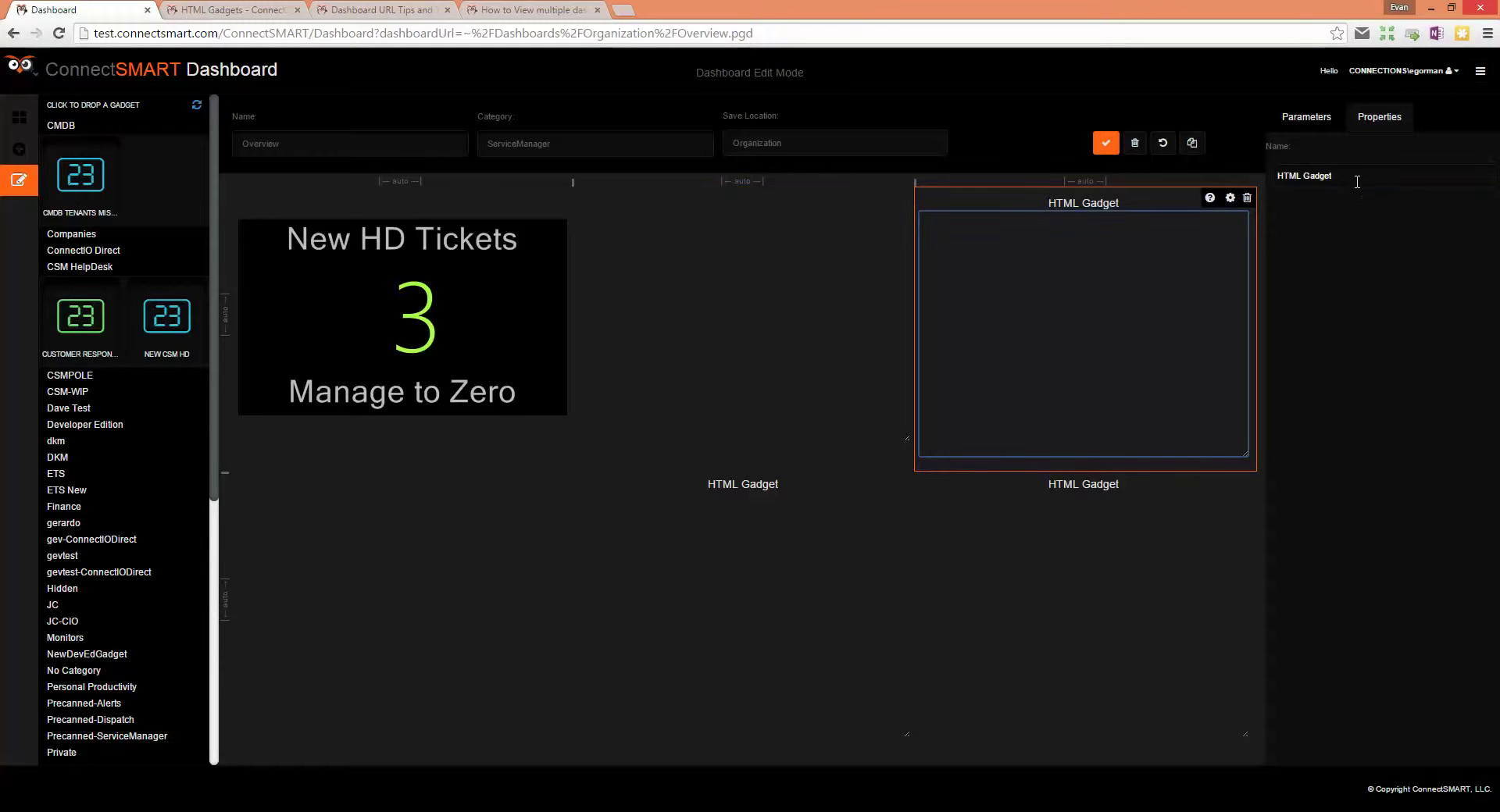
{"action": "left_click", "coordinate": [1108, 575]}
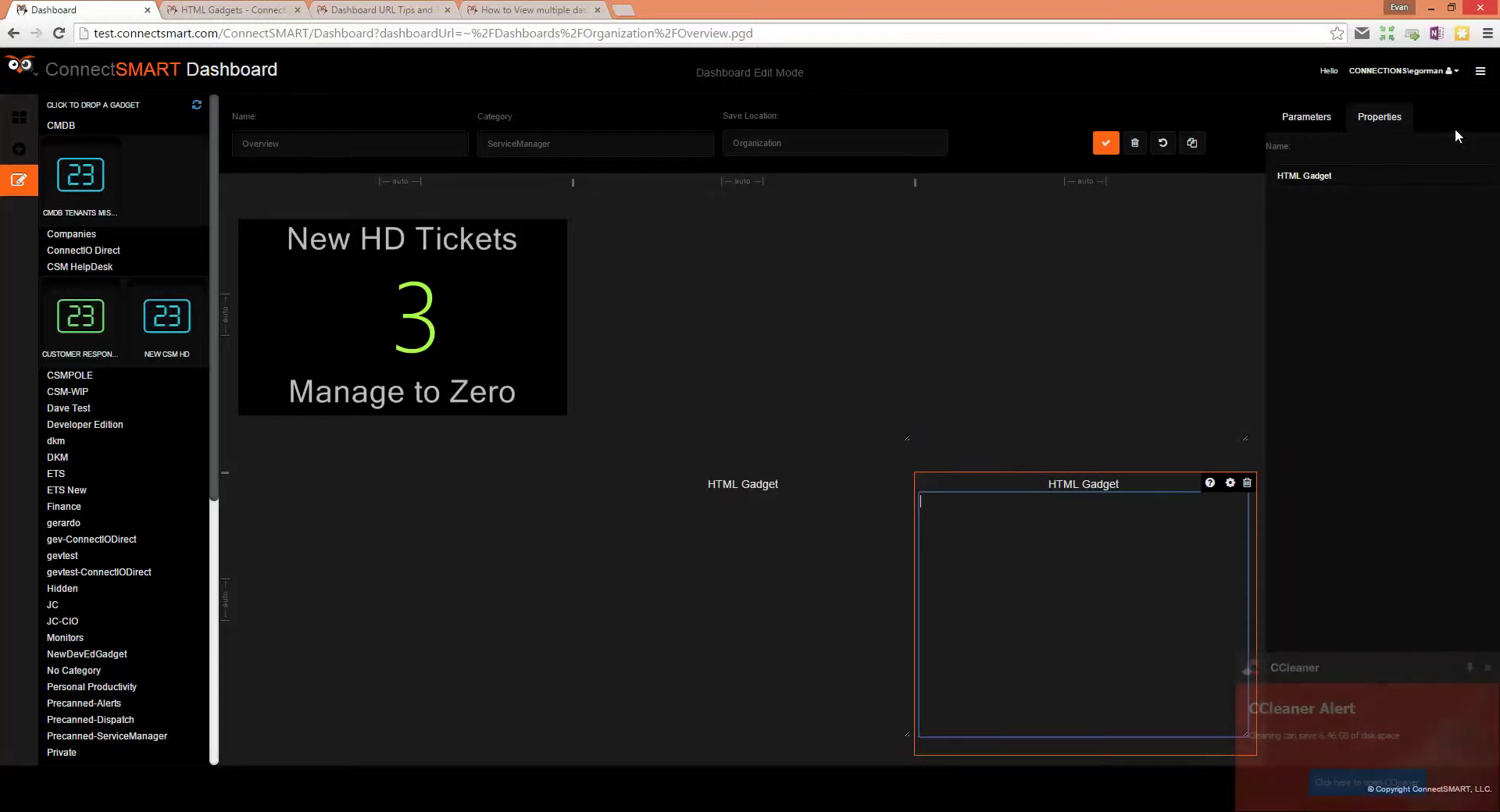
{"action": "triple_click", "coordinate": [1346, 186]}
{"action": "key", "text": "BackSpace"}
{"action": "left_click", "coordinate": [1487, 669]}
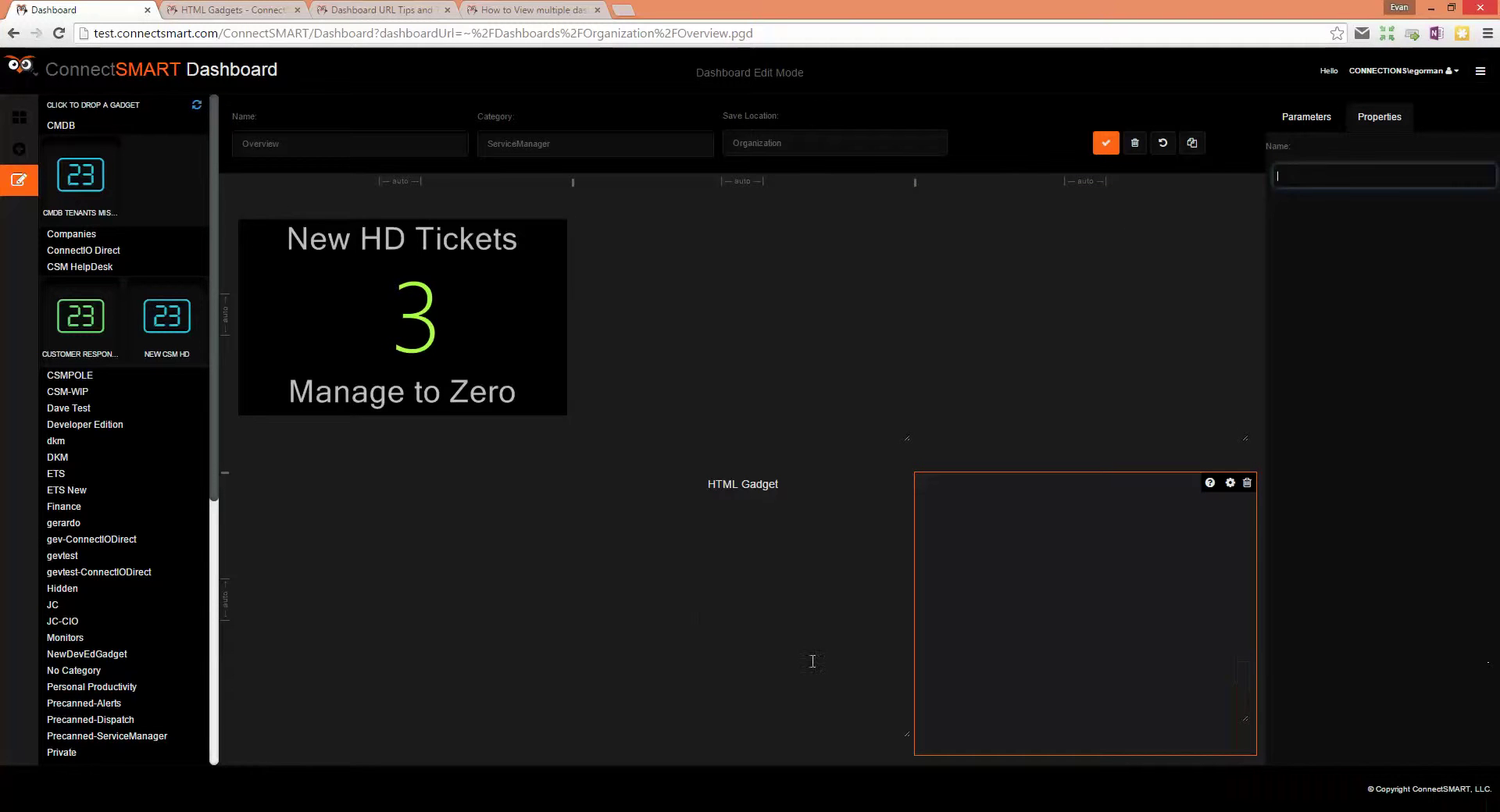
{"action": "left_click", "coordinate": [741, 520]}
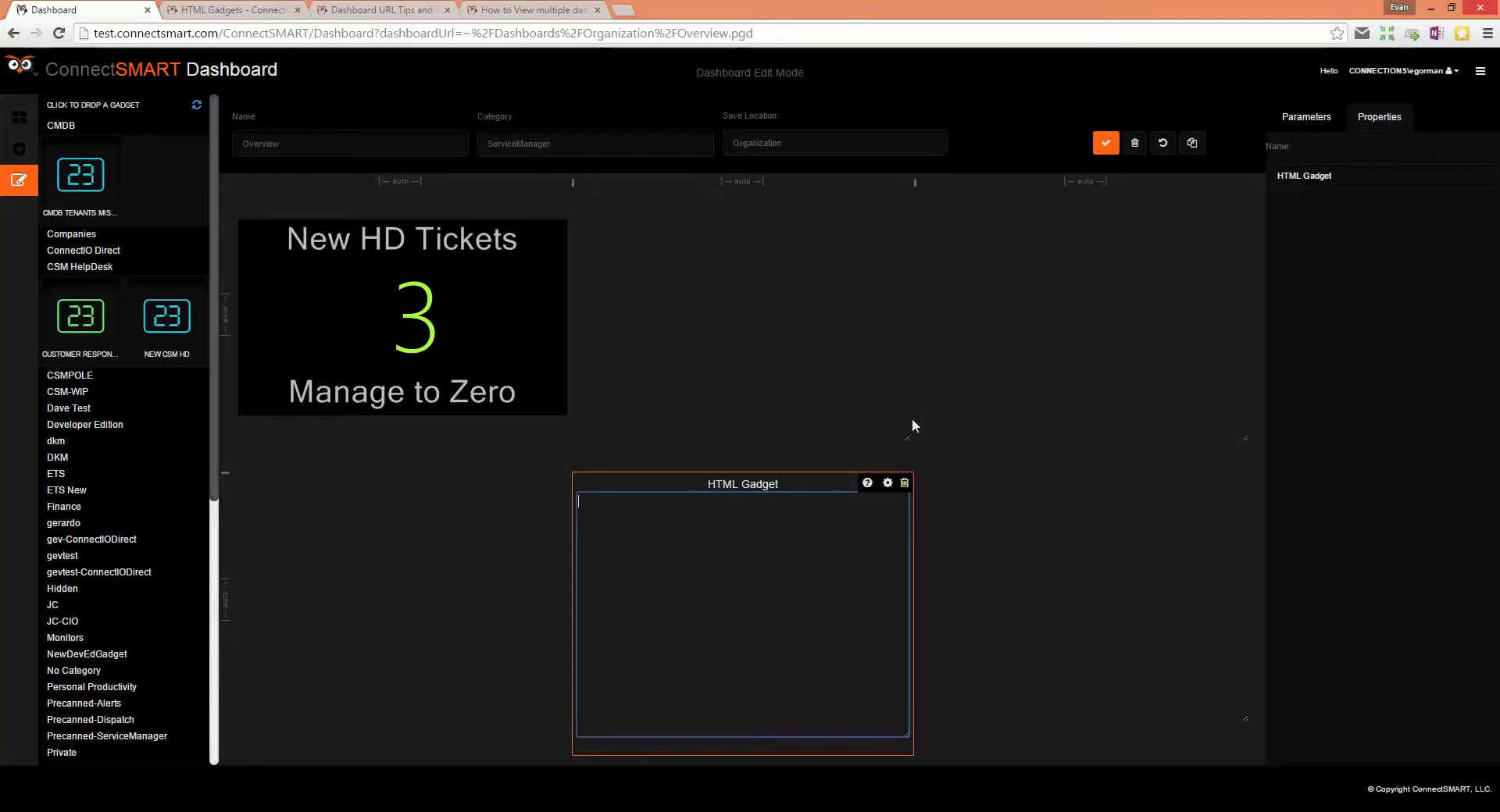
{"action": "triple_click", "coordinate": [1364, 173]}
{"action": "key", "text": "BackSpace"}
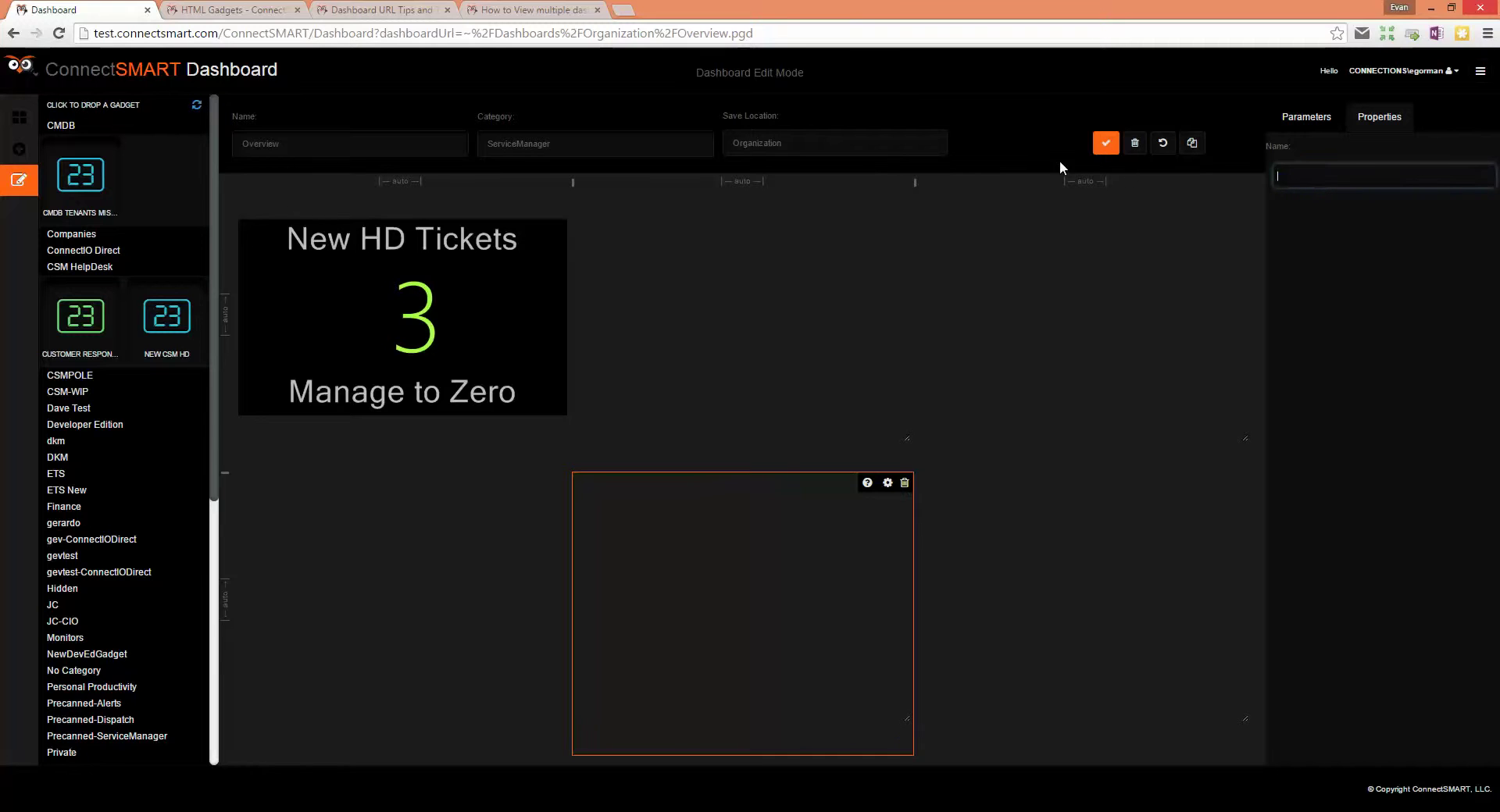
{"action": "left_click", "coordinate": [1107, 141]}
Paste the black-theme CSM Helpdesk iframe into the gadget beside New HD Tickets and save.
{"action": "left_click", "coordinate": [717, 274]}
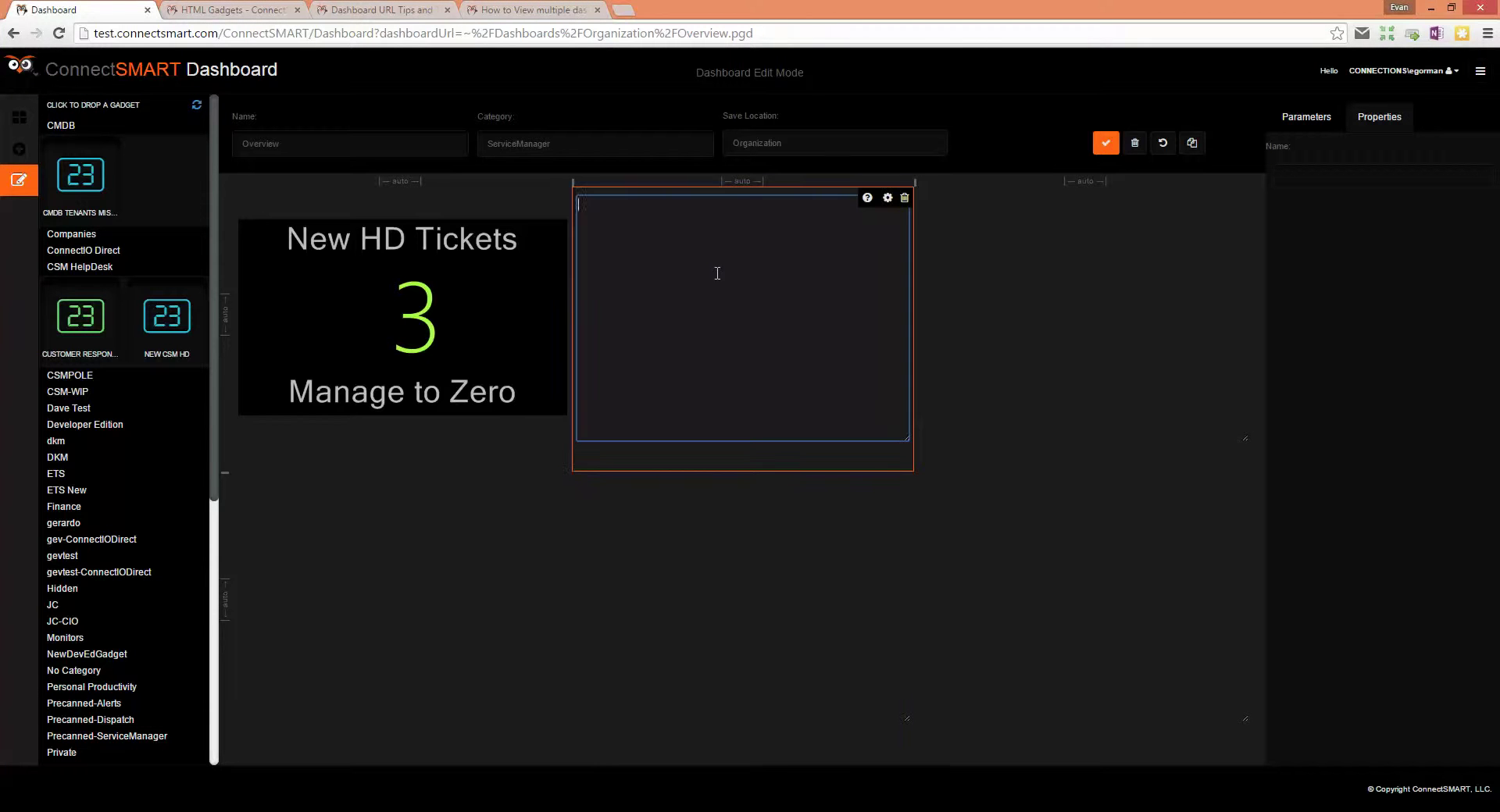
{"action": "type", "text": "<iframe width=\"100%\" height=\"100%\" src=\"http://test.connectsmart.com/ConnectSMART/Dashboard?dashboardUrl=~%2FDashboards%2FOrganization%2FCSM%20Helpdesk.pgd&dashboardOnly=true&showTitle=false&style=ModernUI&theme=Black\"></iframe>"}
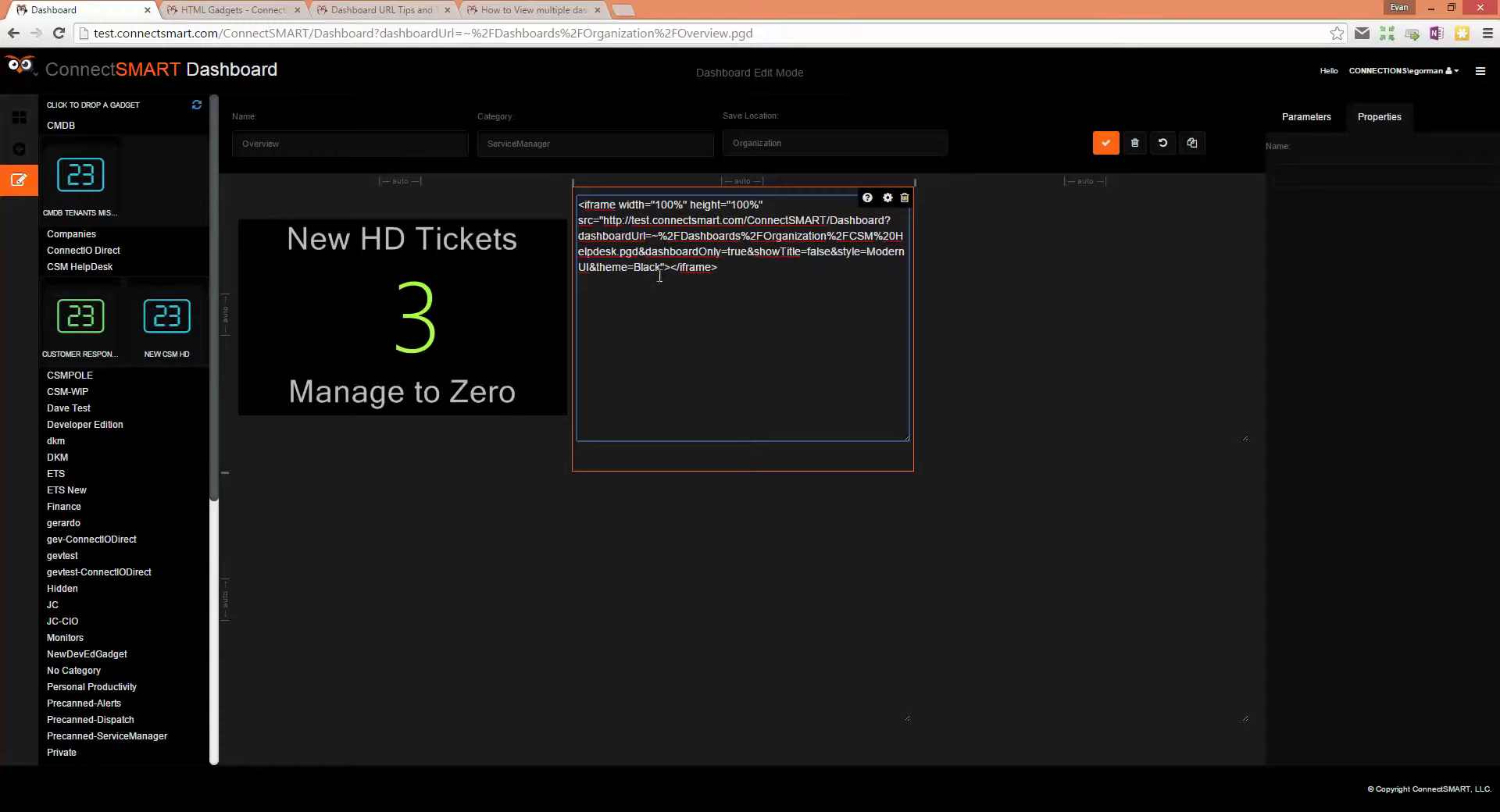
{"action": "left_click", "coordinate": [1105, 145]}
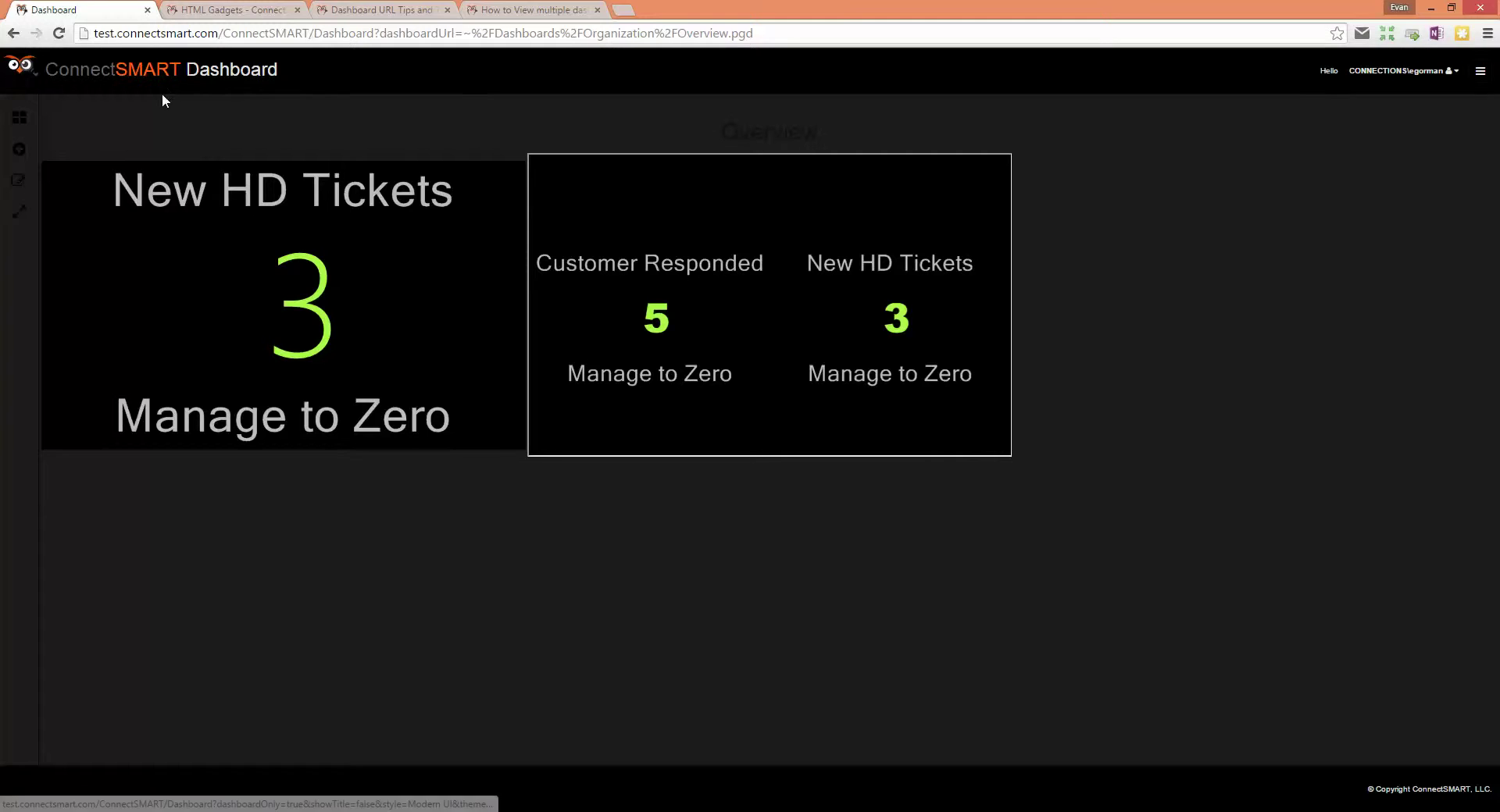
Paste the ClockLink black flip-clock embed (TimeZone=EST) into the third top-row gadget and save.
{"action": "left_click", "coordinate": [22, 180]}
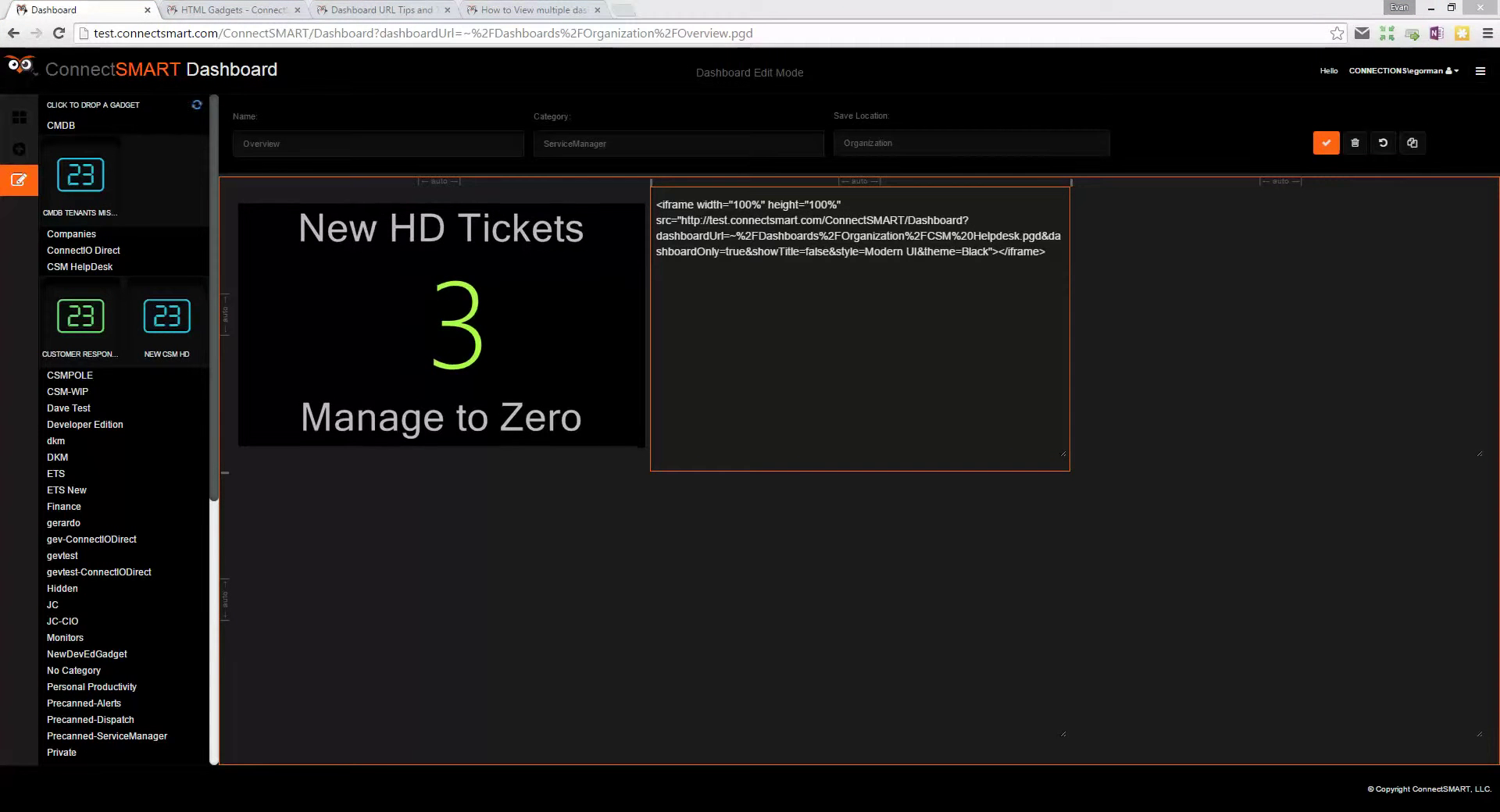
{"action": "left_click", "coordinate": [1222, 239]}
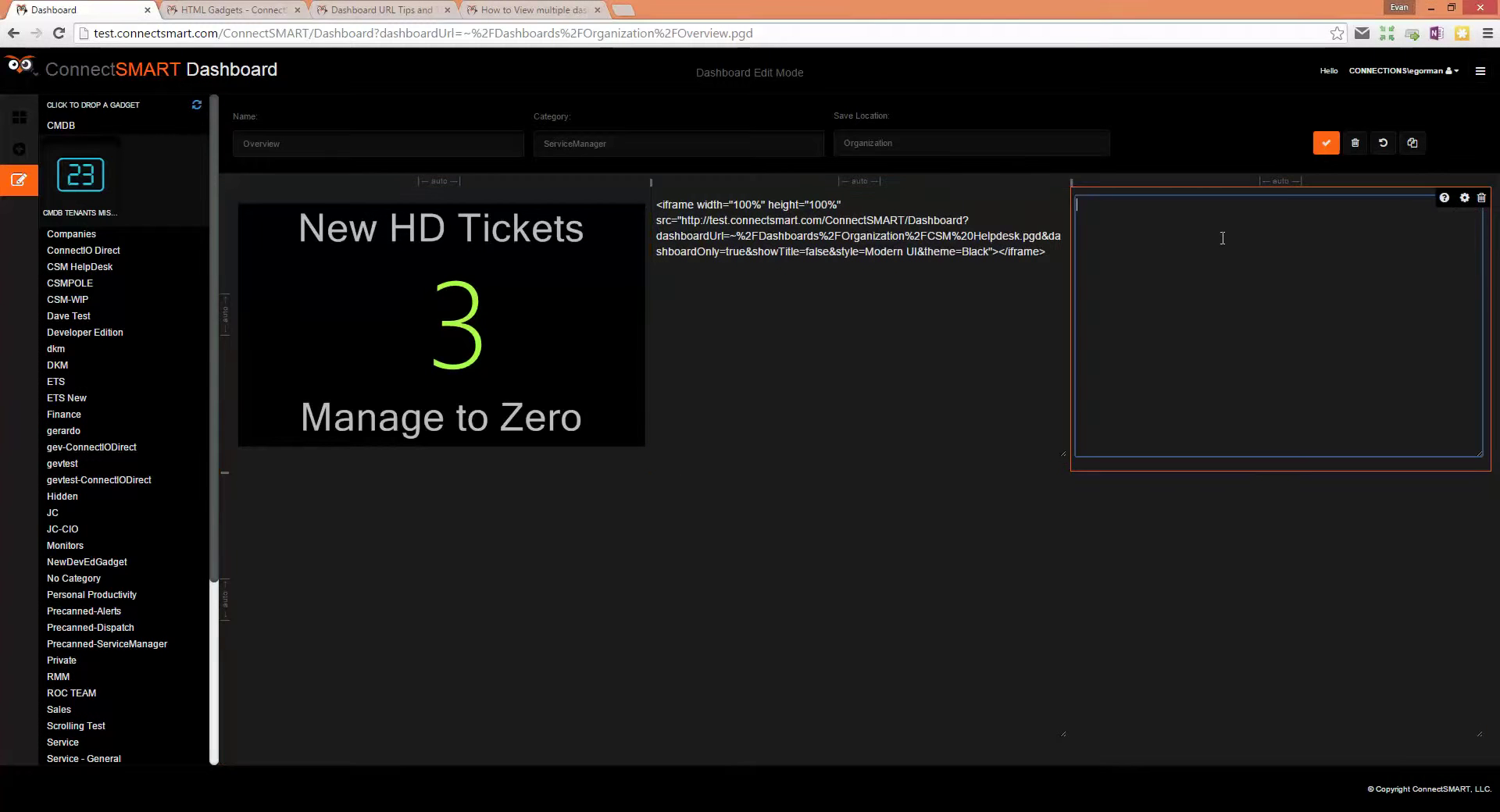
{"action": "key", "text": "ctrl+v"}
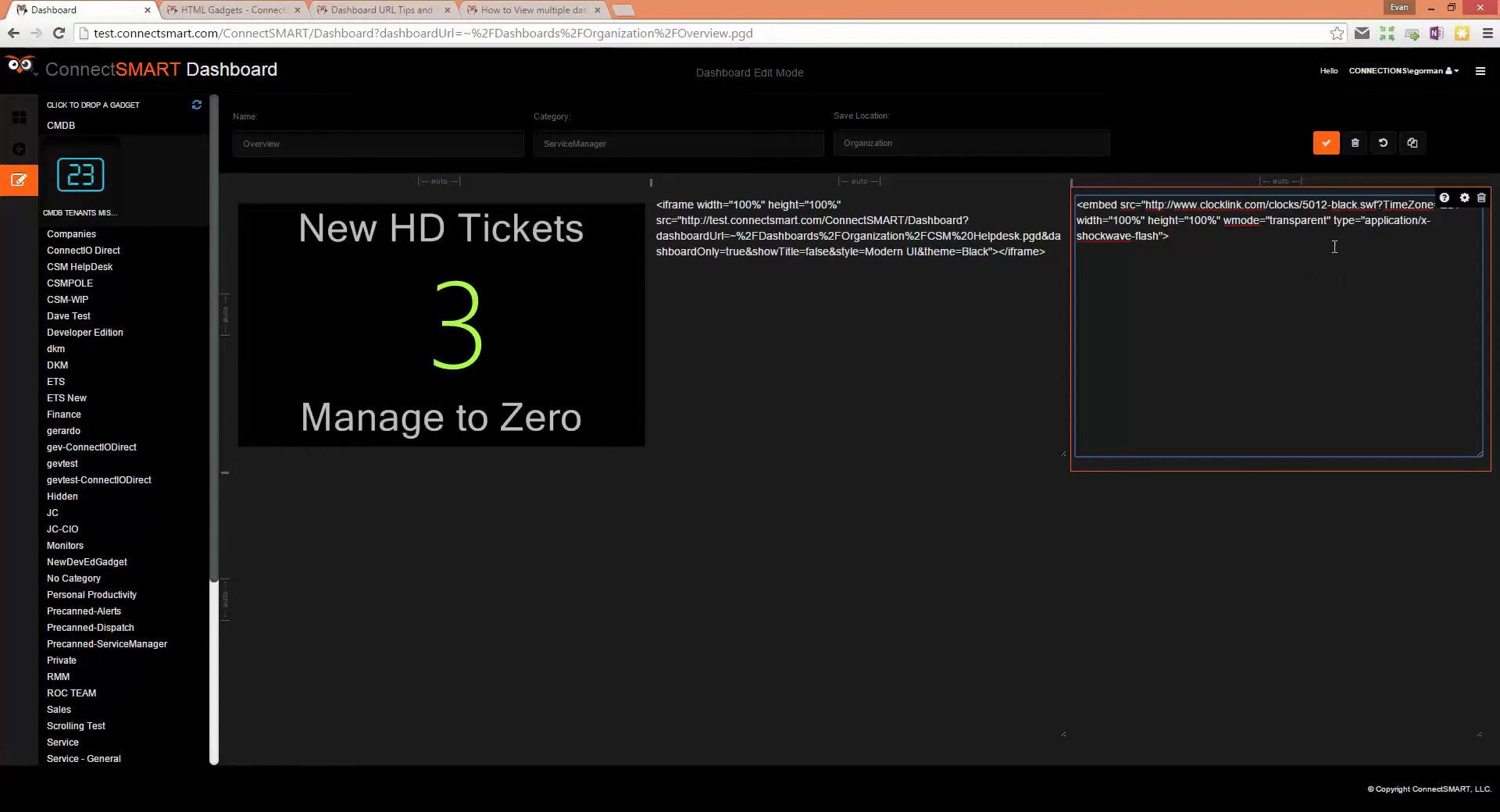
{"action": "left_click", "coordinate": [1328, 147]}
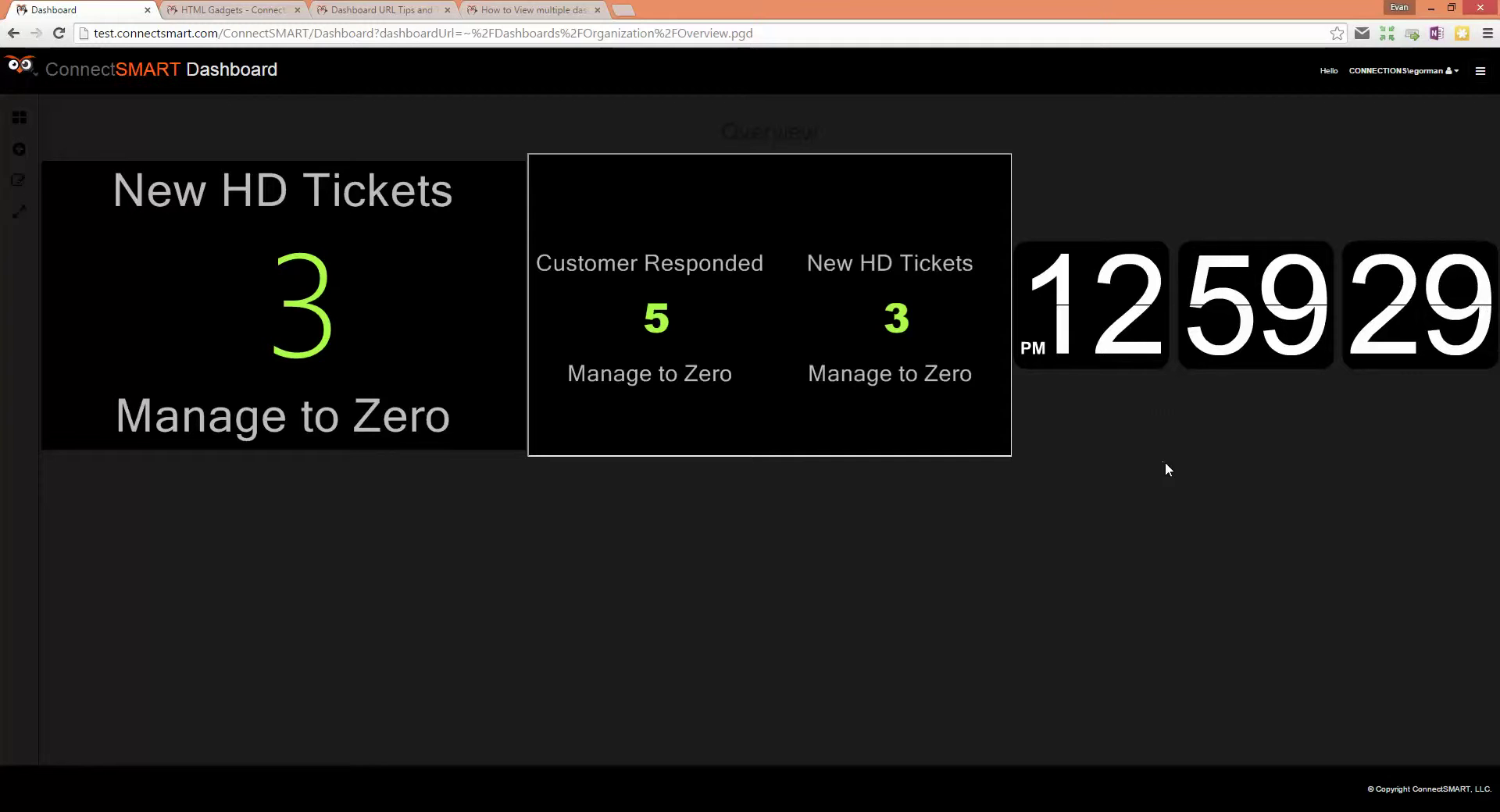
{"action": "left_click", "coordinate": [19, 181]}
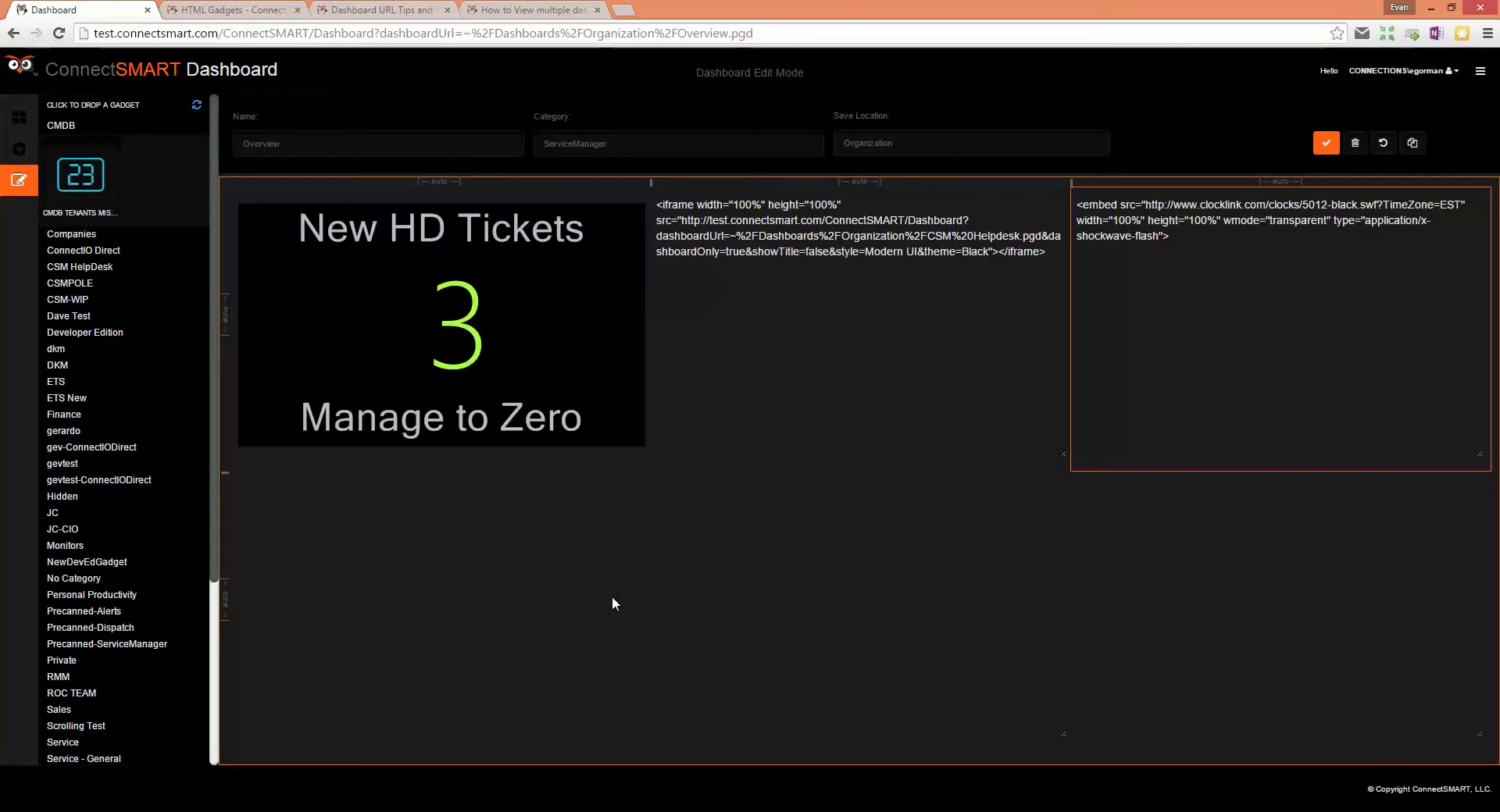
Add an empty HTML gadget to the lower row and widen it across the two left columns.
{"action": "left_click", "coordinate": [1163, 564]}
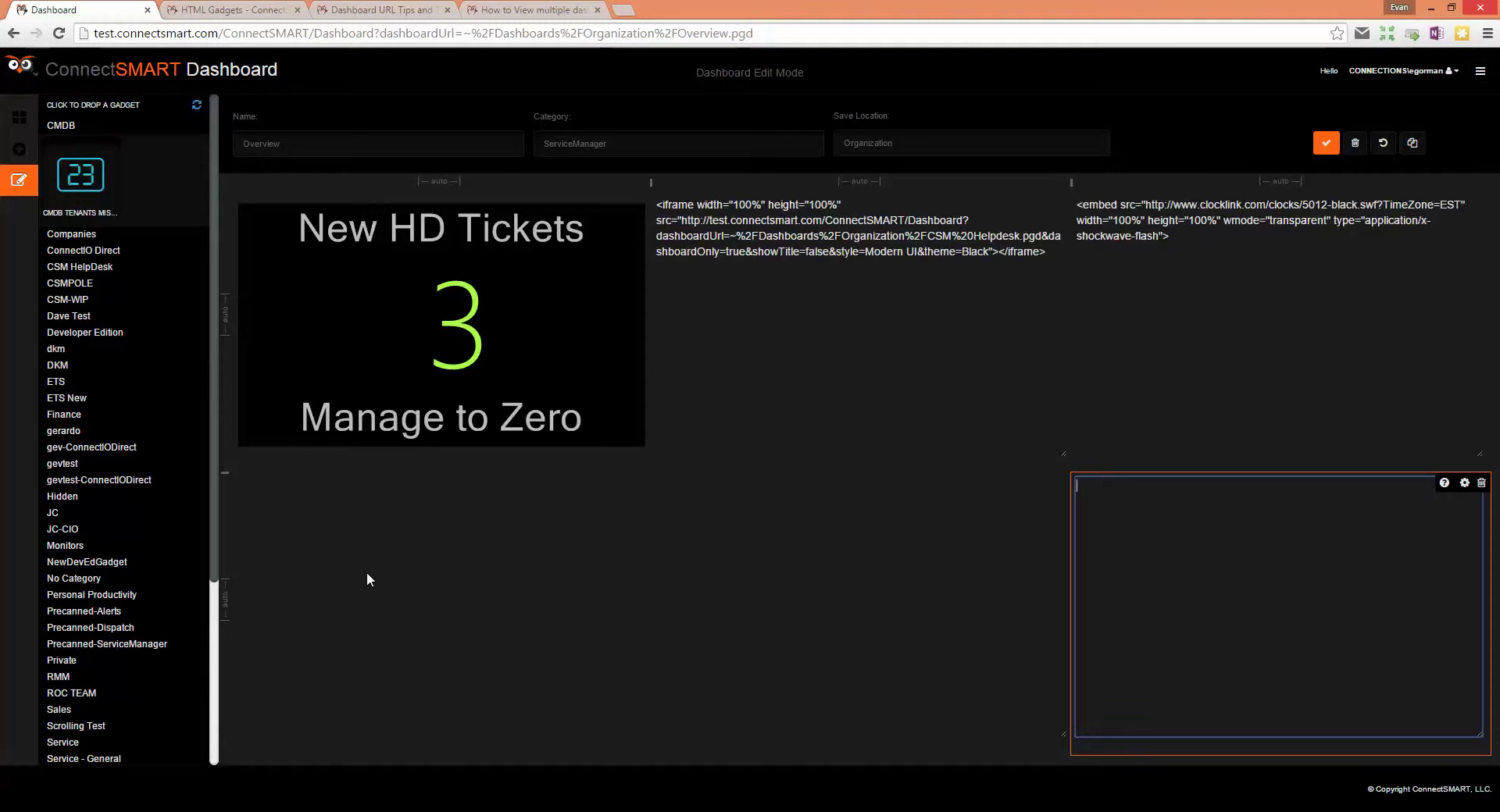
{"action": "left_click", "coordinate": [766, 586]}
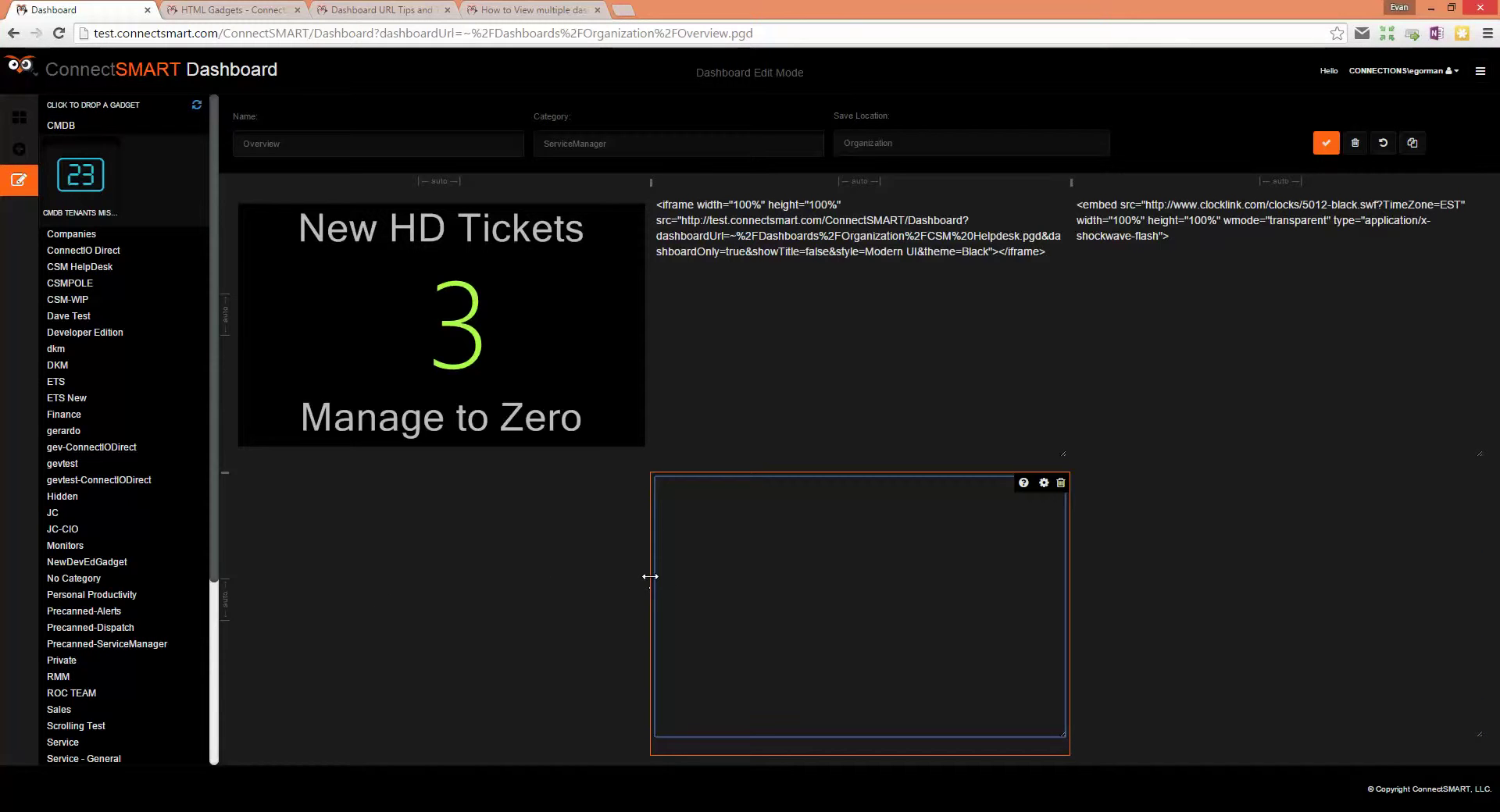
{"action": "left_click_drag", "start_coordinate": [650, 577], "coordinate": [264, 563]}
{"action": "left_click", "coordinate": [525, 555]}
{"action": "type", "text": "<iframe width=\"100%\" height=\"100%\" src=\"http://test.connectsmart.com/ConnectSMART/Dashboard?dashboardUrl=~%2FDashboards%2FOrganization%2FETS%20Gadgets.pgd&style=Modern UI&theme=Classic&dashboardOnly=true&showTitle=false\"></iframe>"}
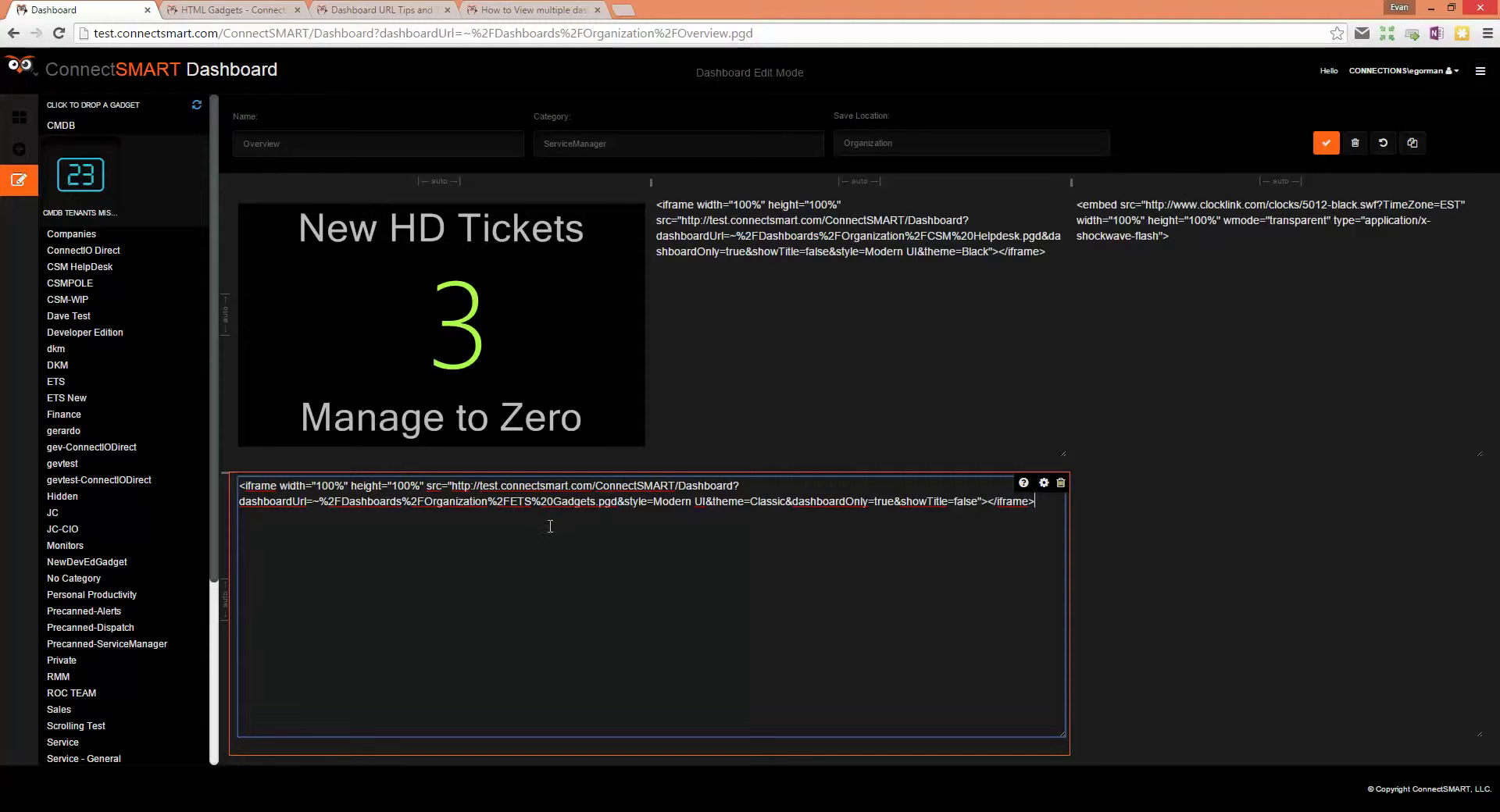
{"action": "key", "text": "ctrl+a"}
{"action": "key", "text": "ctrl+c"}
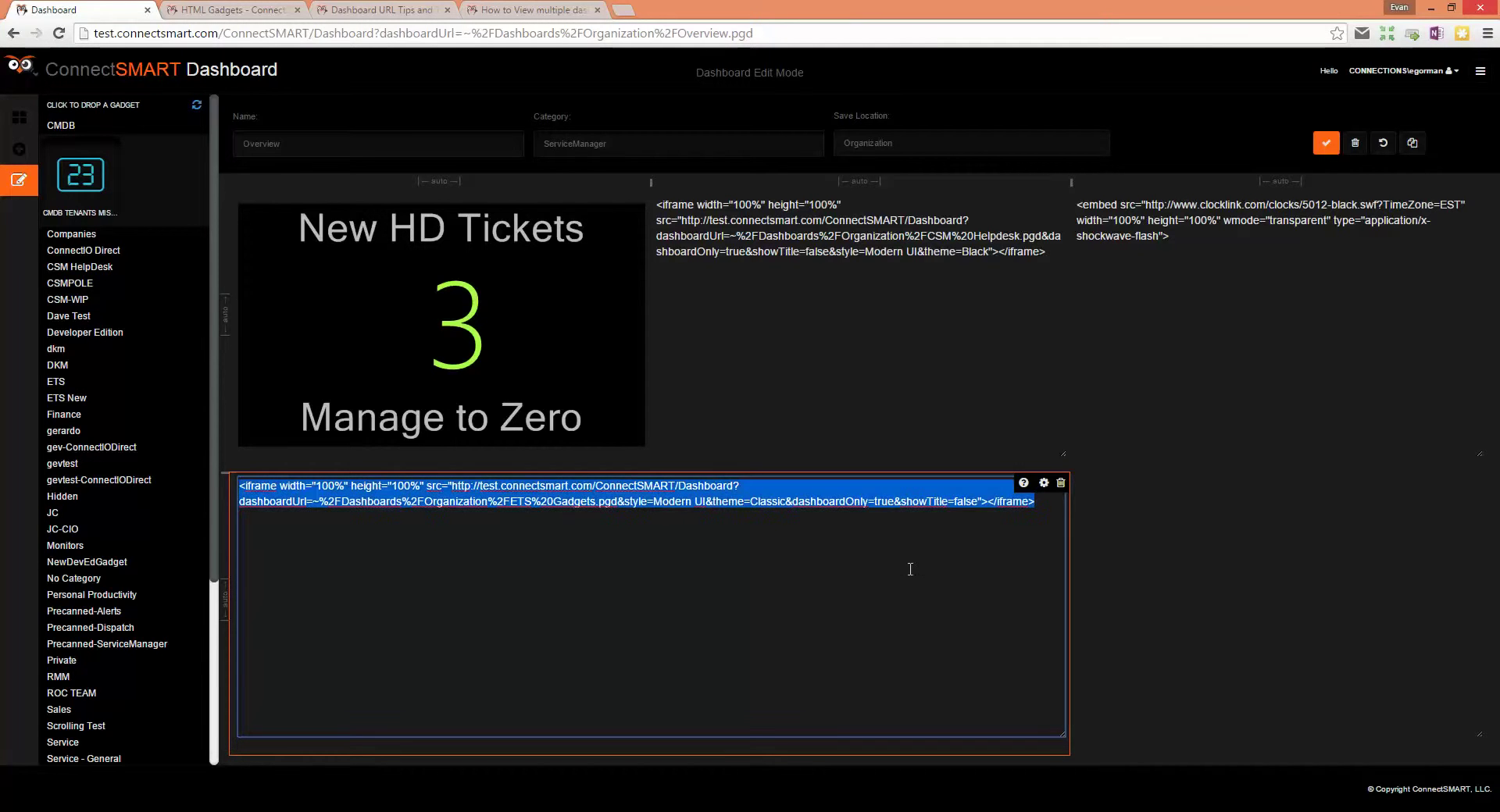
{"action": "key", "text": "Delete"}
Embed the ETS Gadgets iframe lower-right and the My Dashboard 1 iframe in the wide gadget.
{"action": "left_click", "coordinate": [1232, 585]}
{"action": "left_click", "coordinate": [1197, 599]}
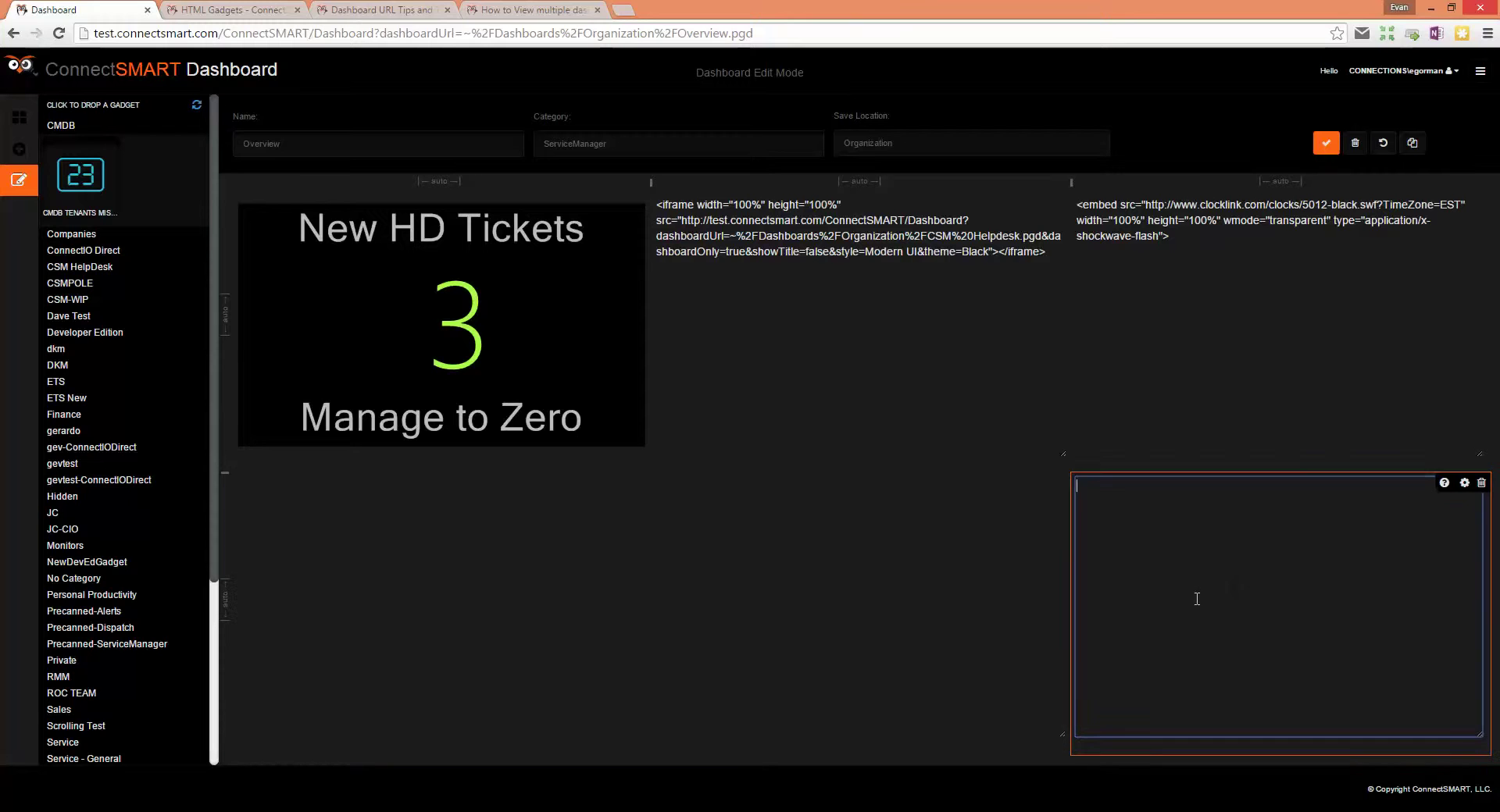
{"action": "key", "text": "ctrl+v"}
{"action": "key", "text": "alt+Tab"}
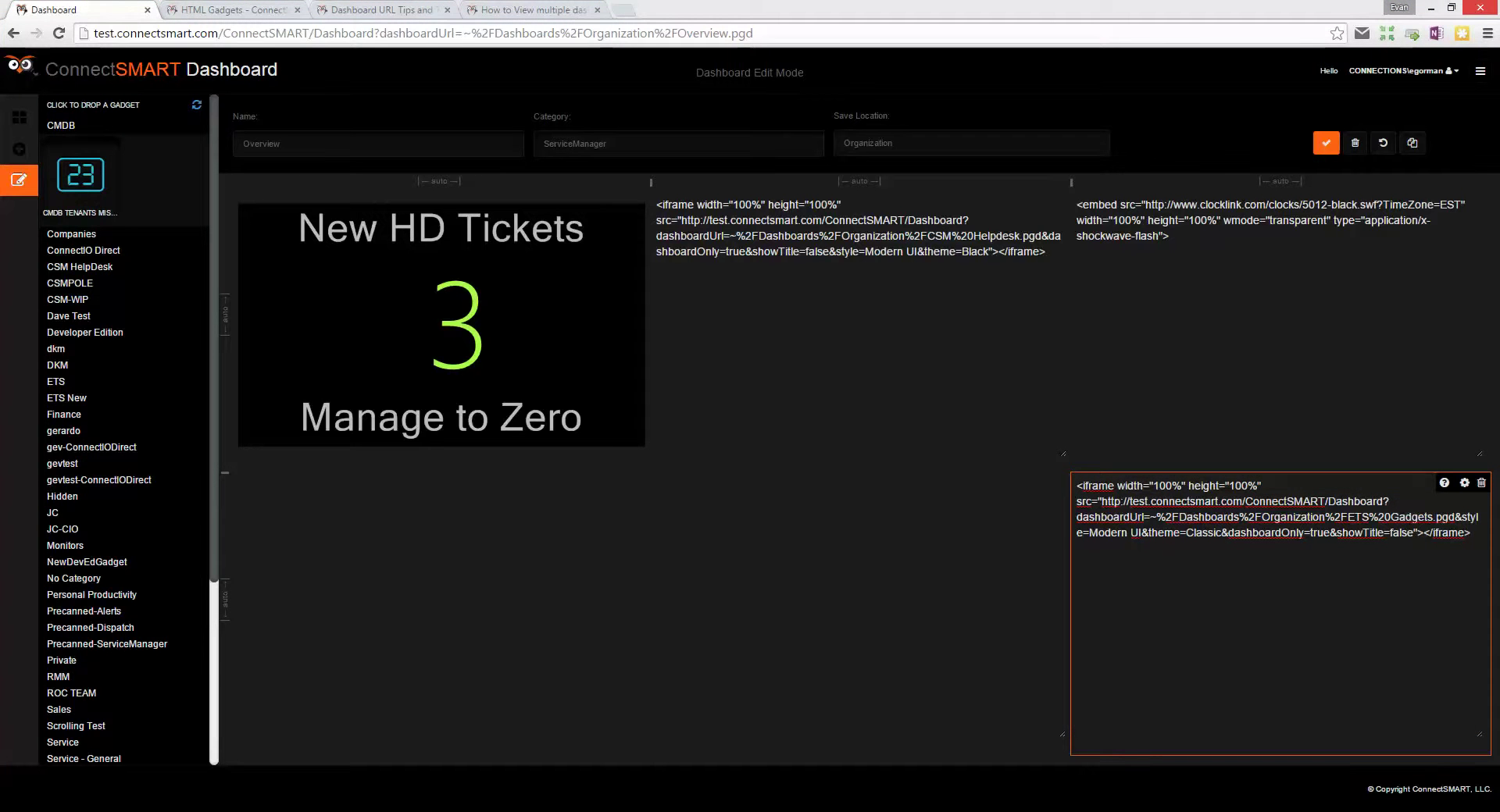
{"action": "key", "text": "alt+Tab"}
{"action": "left_click", "coordinate": [412, 592]}
{"action": "type", "text": "<iframe width=\"100%\" height=\"100%\" src=\"http://test.connectsmart.com/ConnectSMART/Dashboard?dashboardUrl=~%2FDashboards%2FCONNECTIONS%2Fdmartin%2FMy%20Dashboard%201.pgd&dashboardOnly=true&showTitle=false&style=Modern UI&theme=Black\"></iframe>"}
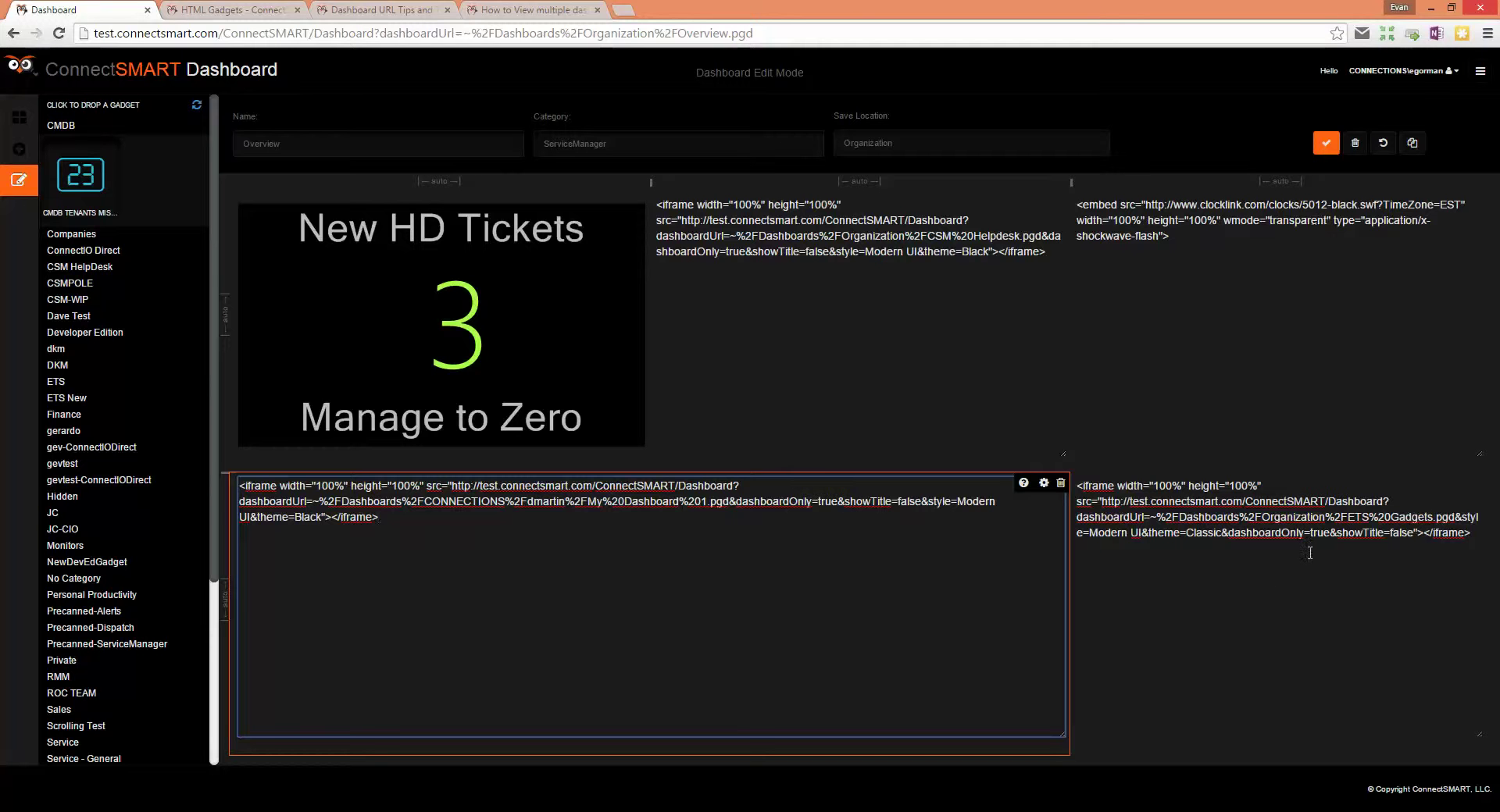
Save the Overview to render the SLA pie charts and ETS utilization tiles, then reopen editing.
{"action": "left_click", "coordinate": [1331, 142]}
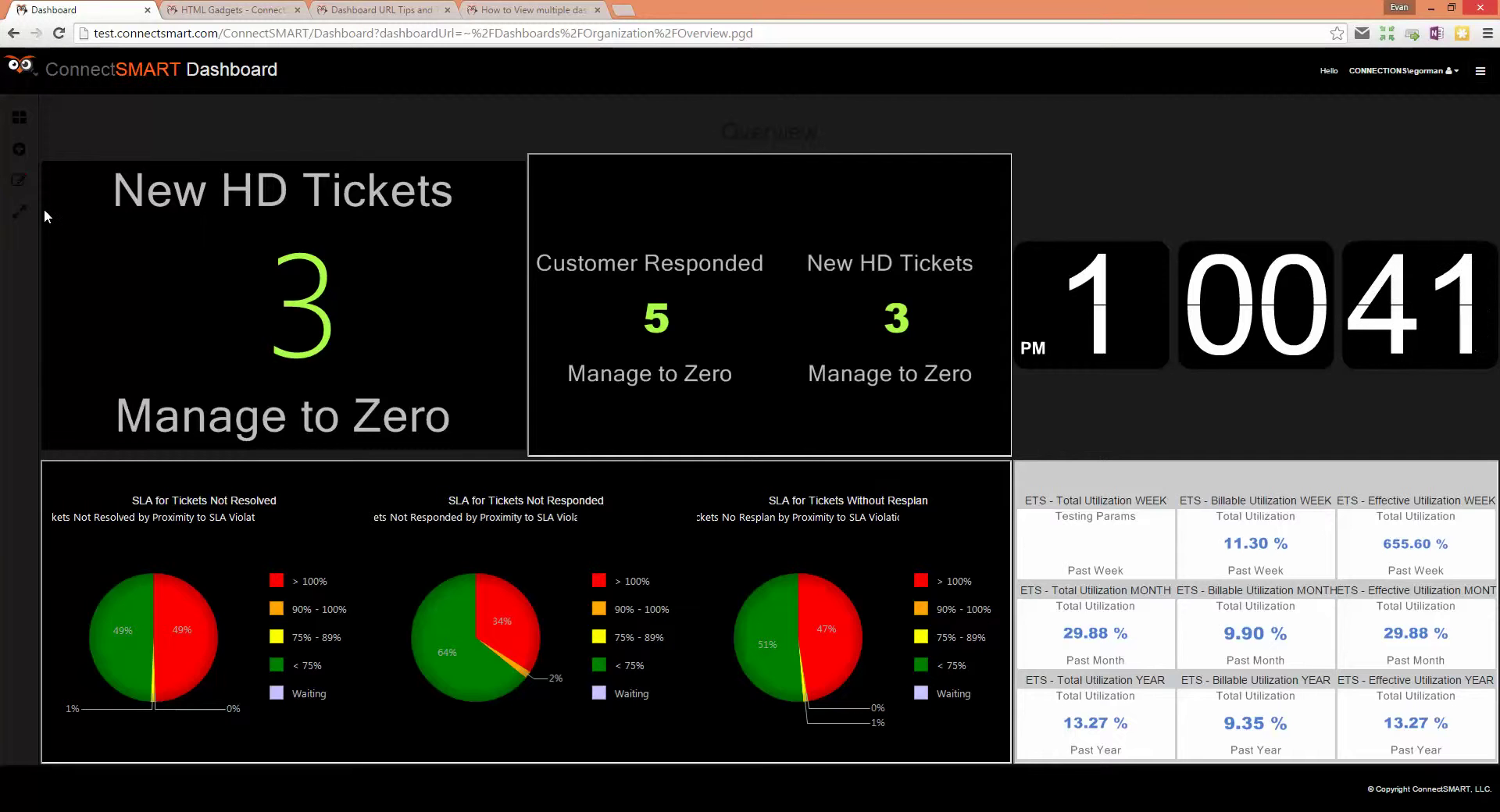
{"action": "left_click", "coordinate": [20, 180]}
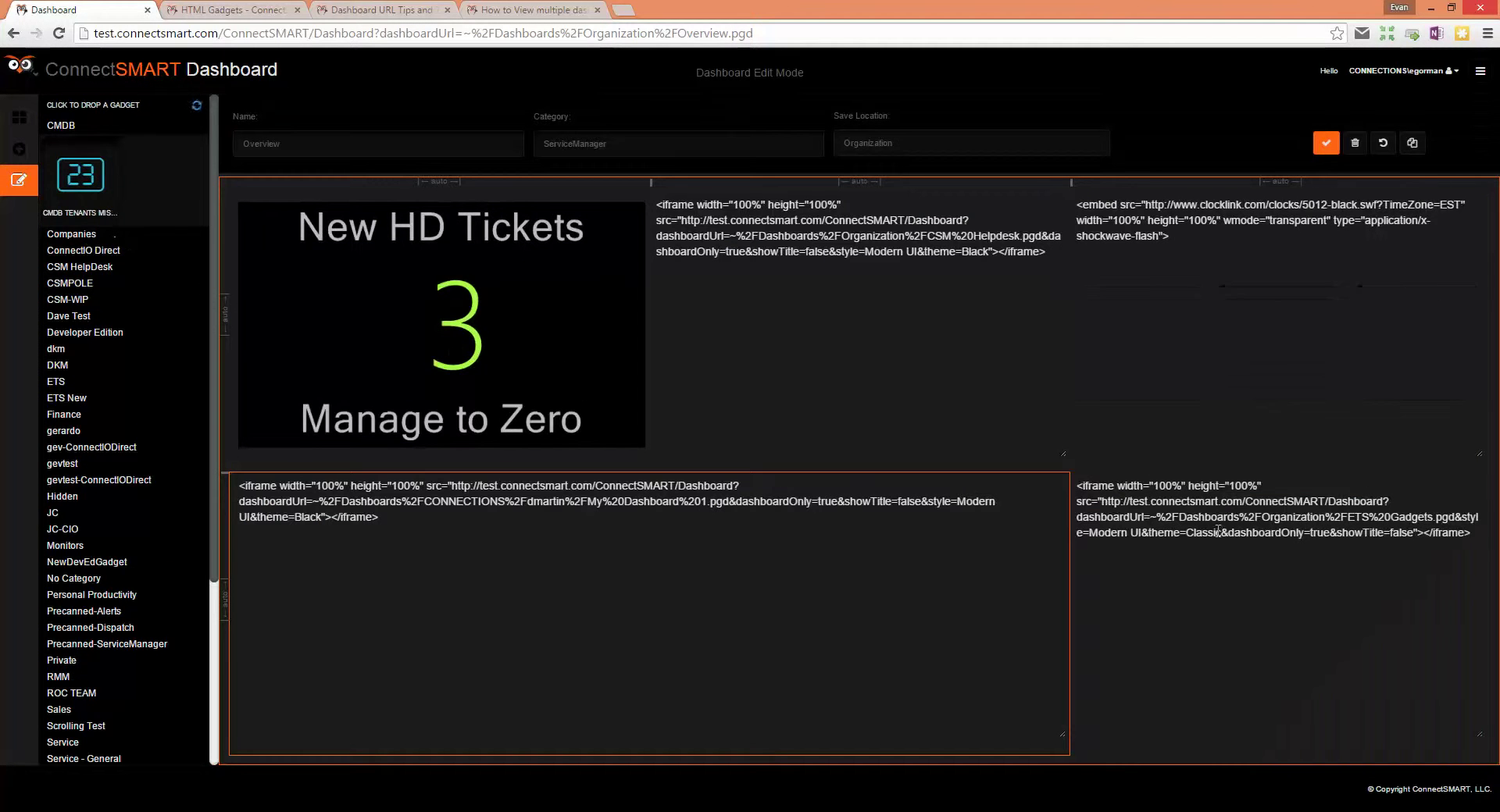
In the lower-right gadget's iframe code, change theme=Classic to theme=Black and save.
{"action": "left_click", "coordinate": [1266, 528]}
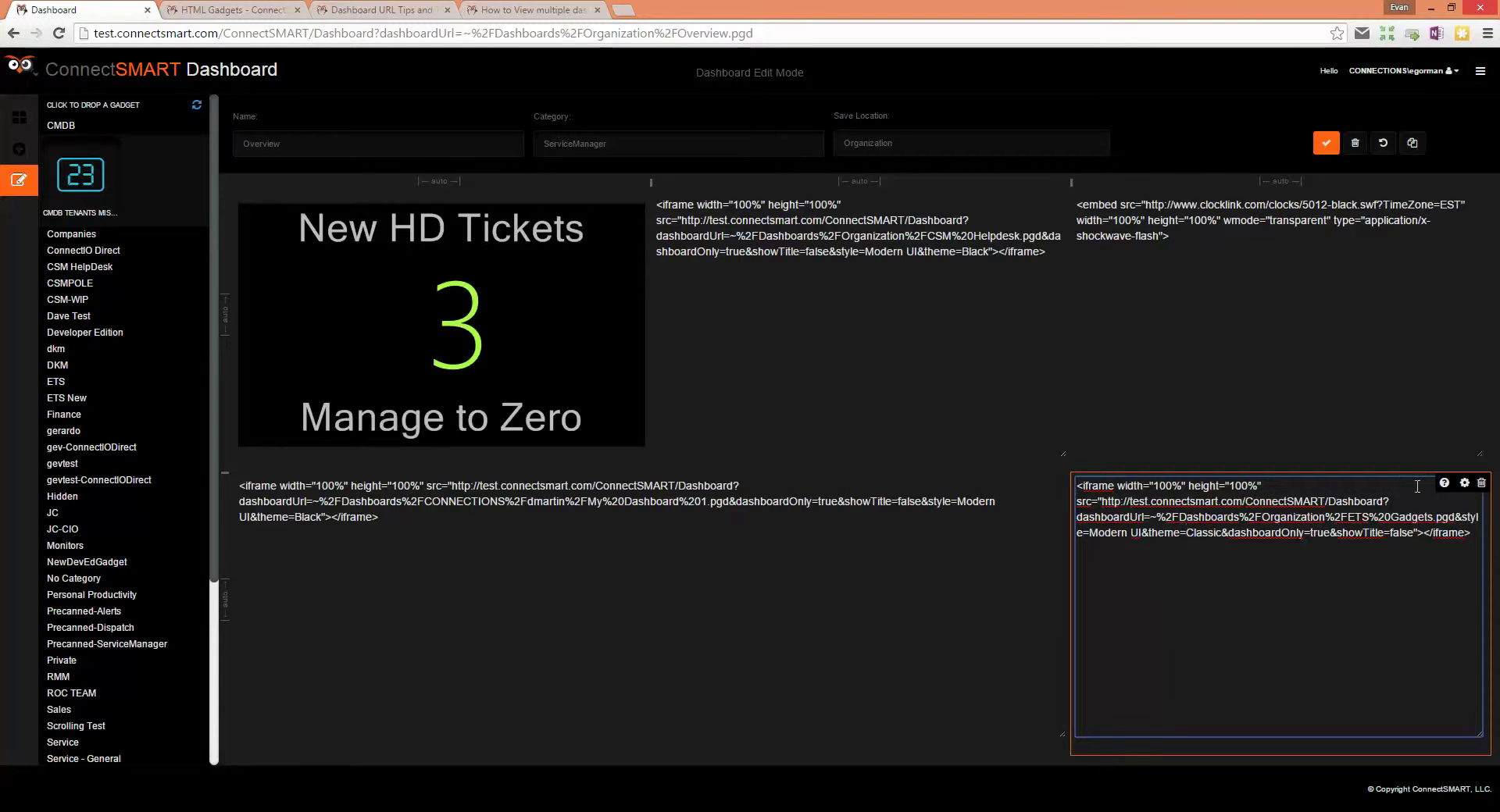
{"action": "type", "text": "Black"}
{"action": "key", "text": "Delete"}
{"action": "key", "text": "Delete"}
{"action": "key", "text": "Delete"}
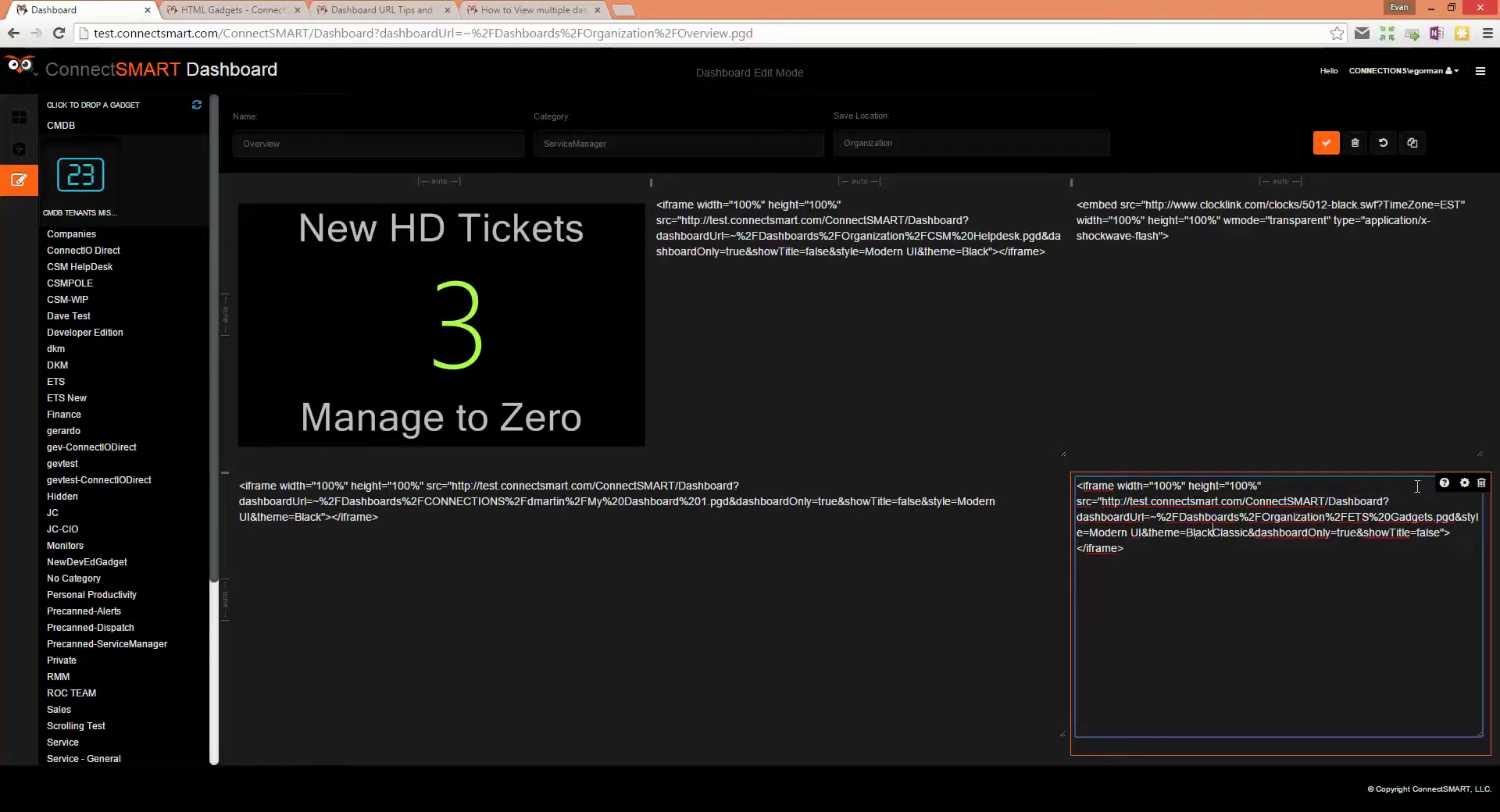
{"action": "key", "text": "Delete"}
{"action": "key", "text": "Delete"}
{"action": "key", "text": "Delete"}
{"action": "key", "text": "Delete"}
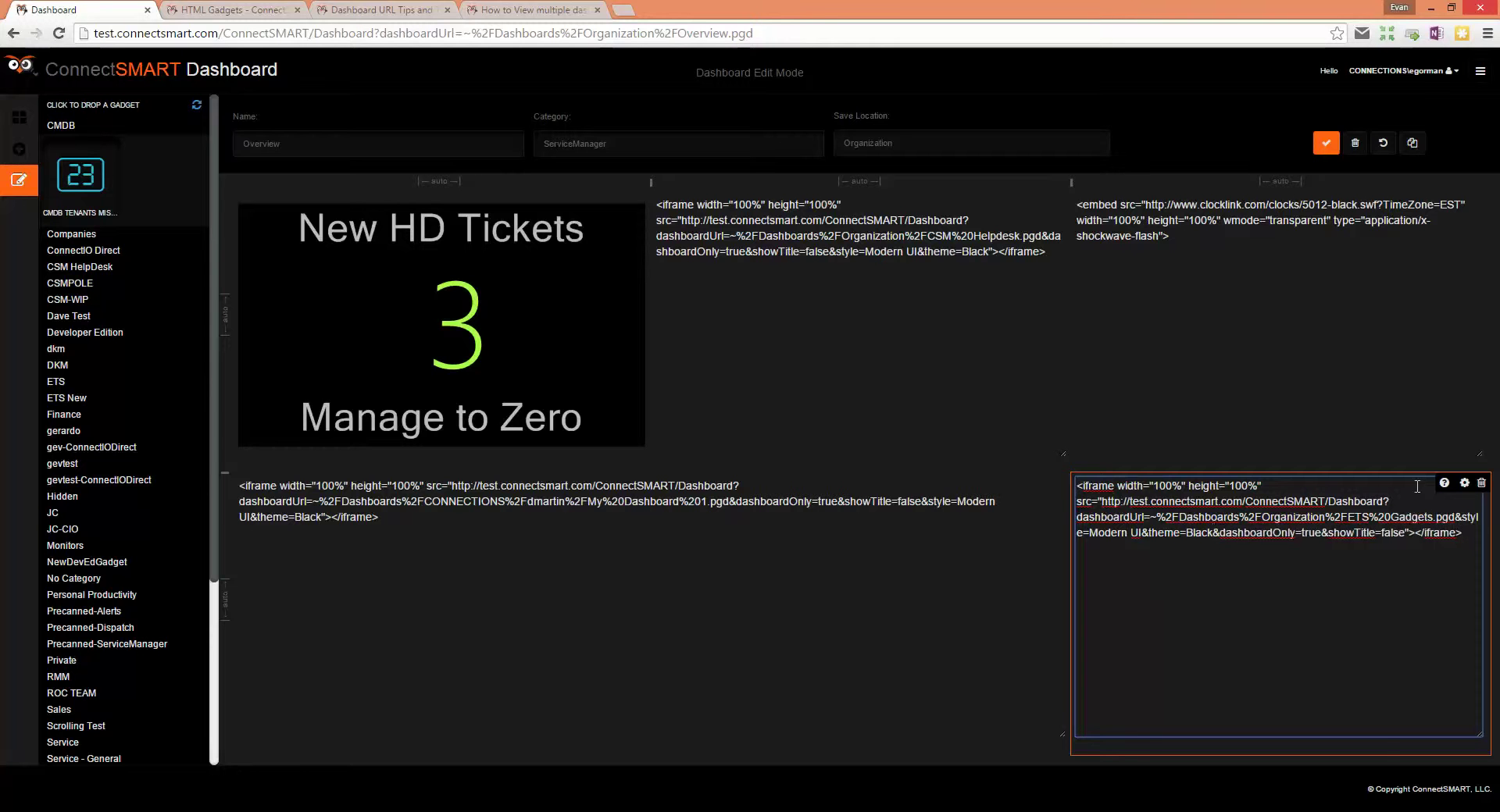
{"action": "left_click", "coordinate": [1328, 143]}
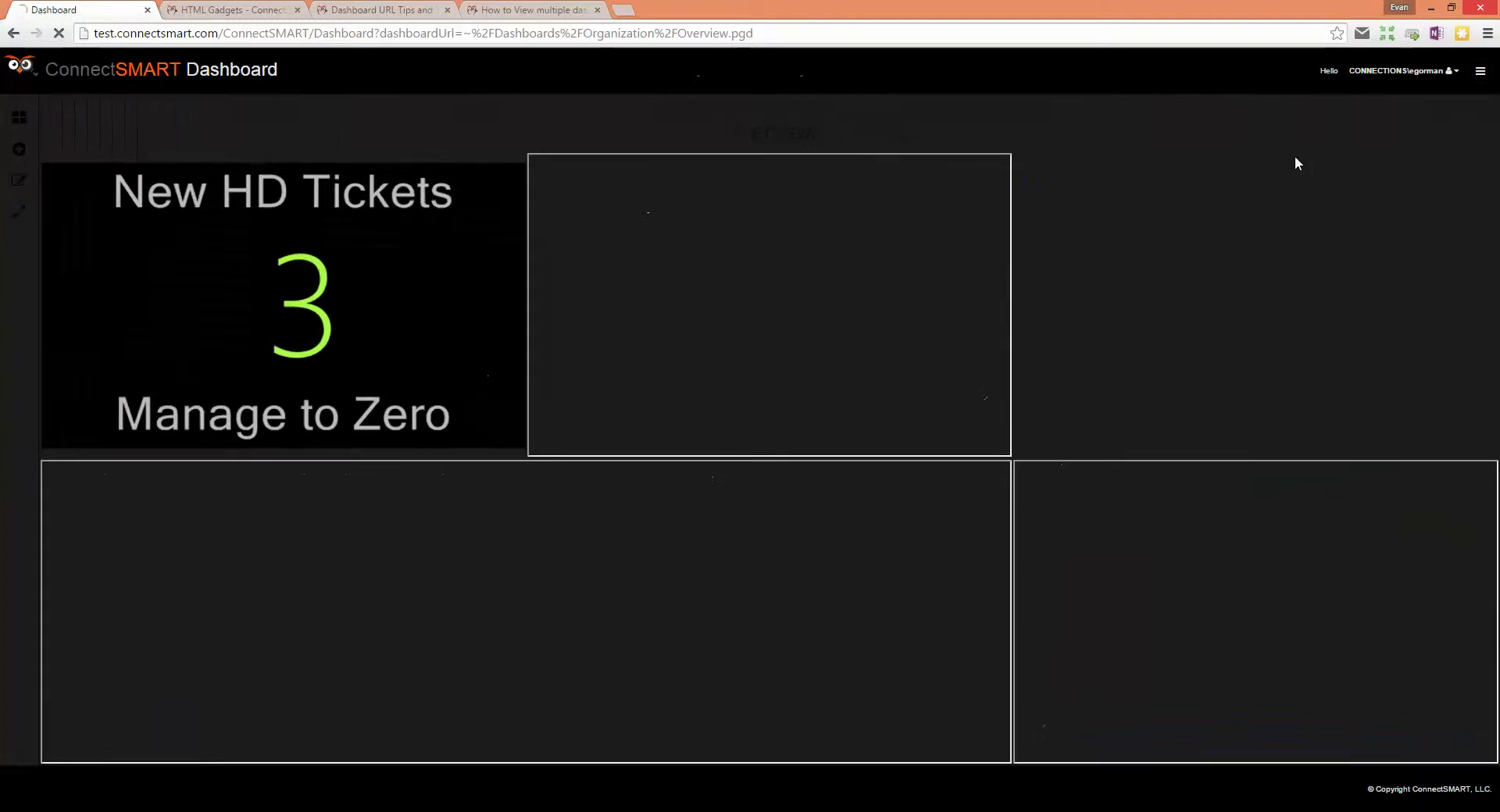